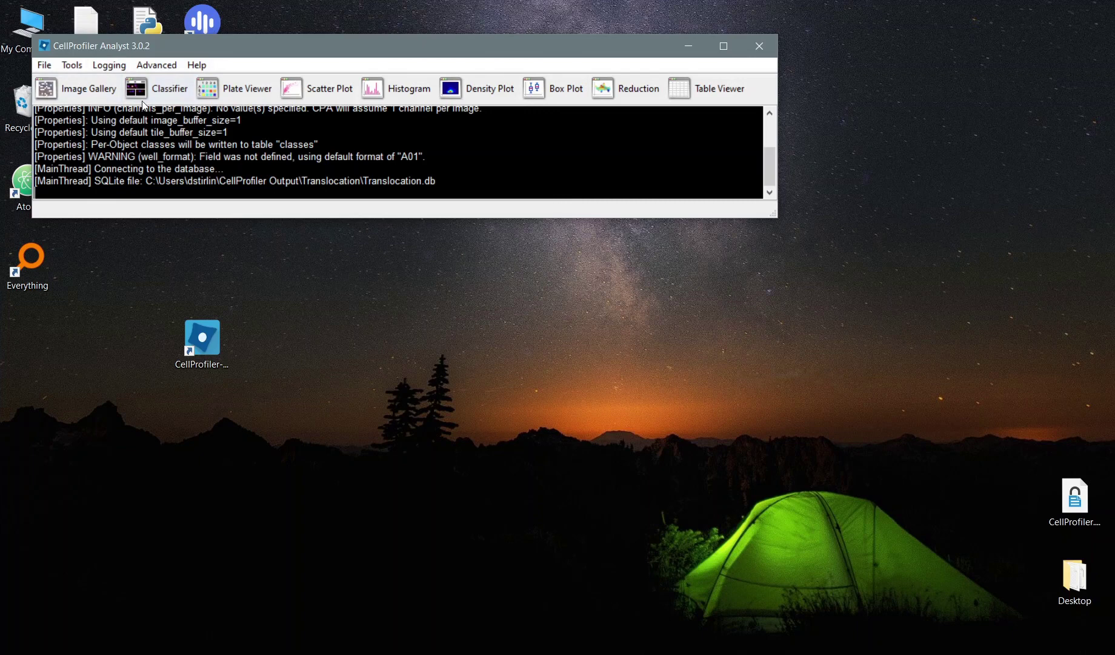
# Step: Open the Classifier window, move it lower, and fetch 20 random cells from the experiment
pyautogui.click(148, 91)
pyautogui.moveTo(377, 9)
pyautogui.mouseDown()
pyautogui.moveTo(366, 68)
pyautogui.moveTo(383, 68)
pyautogui.mouseUp()
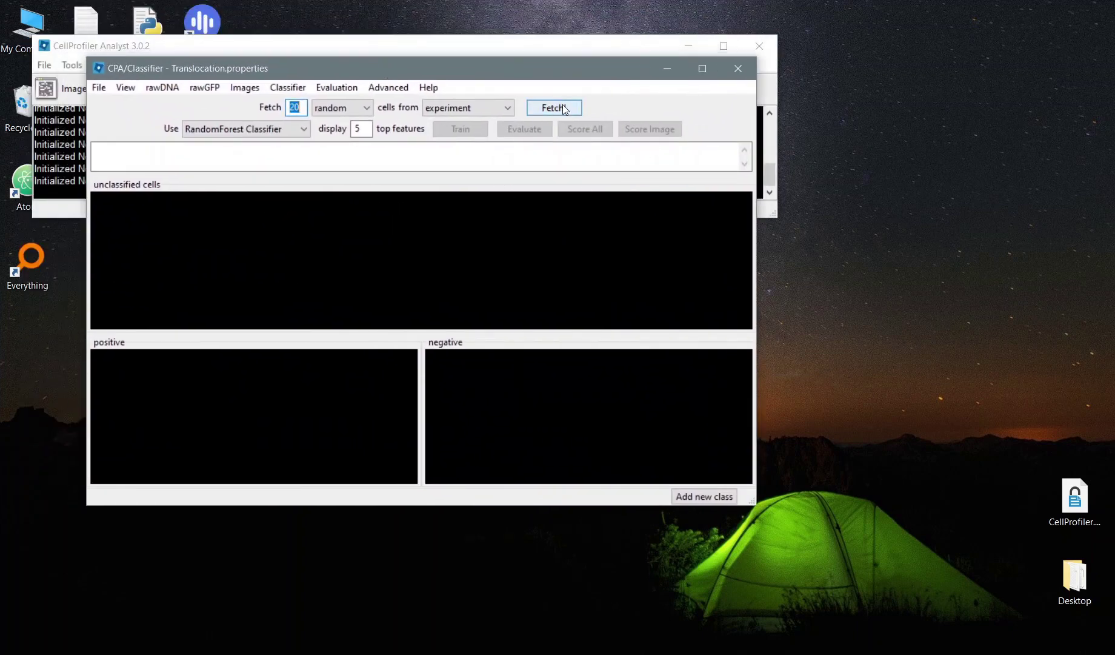
pyautogui.click(544, 109)
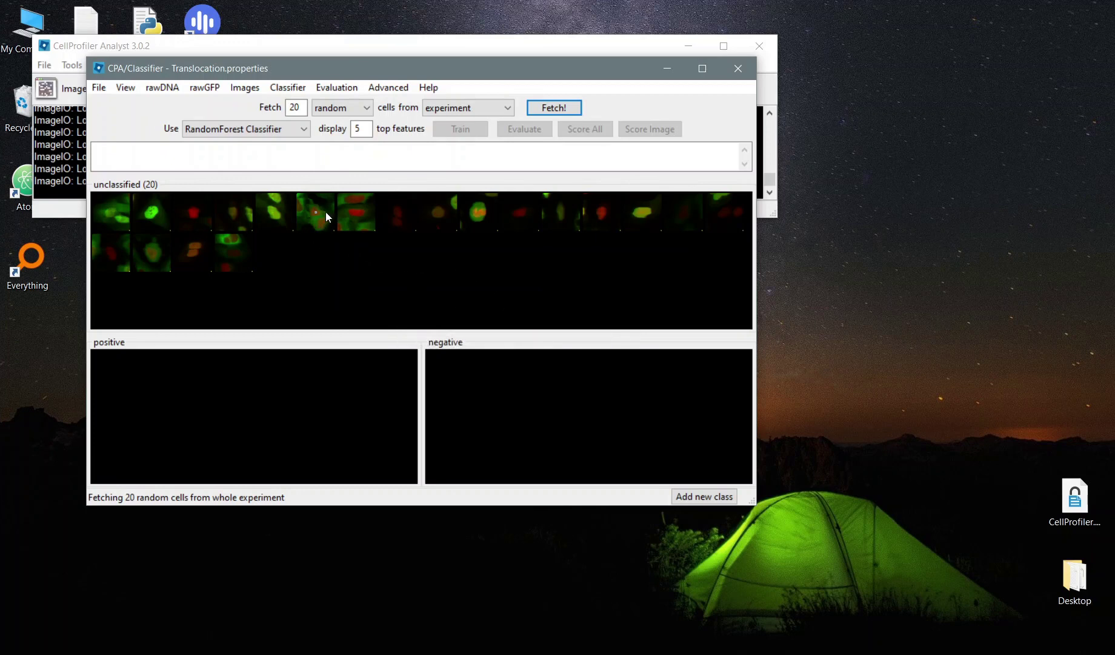
# Step: Fetch 20 more random cells and drag thumbnails into the positive and negative bins
pyautogui.click(550, 108)
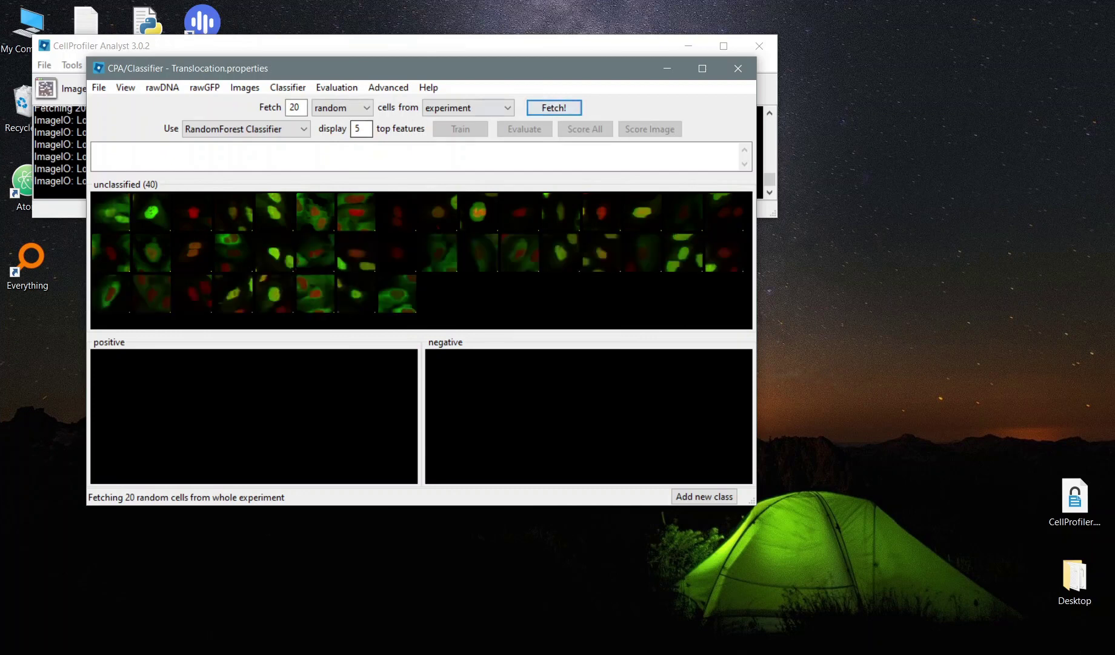
pyautogui.click(401, 302)
pyautogui.moveTo(473, 333); pyautogui.dragTo(554, 428)
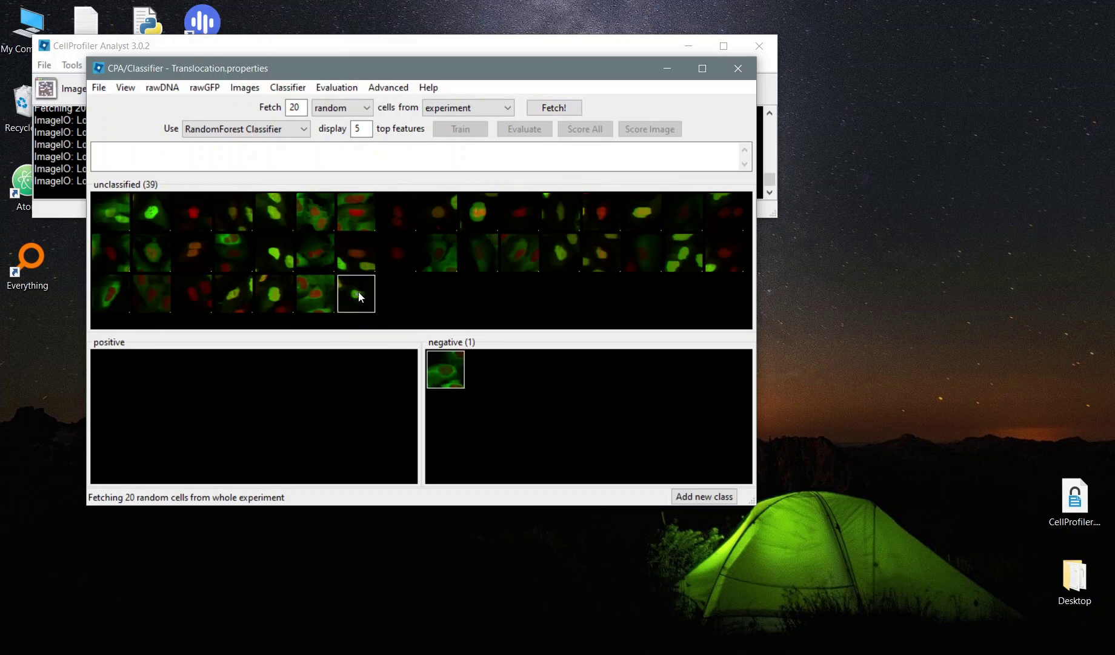
pyautogui.moveTo(357, 293); pyautogui.dragTo(311, 379)
pyautogui.moveTo(277, 296); pyautogui.dragTo(273, 416)
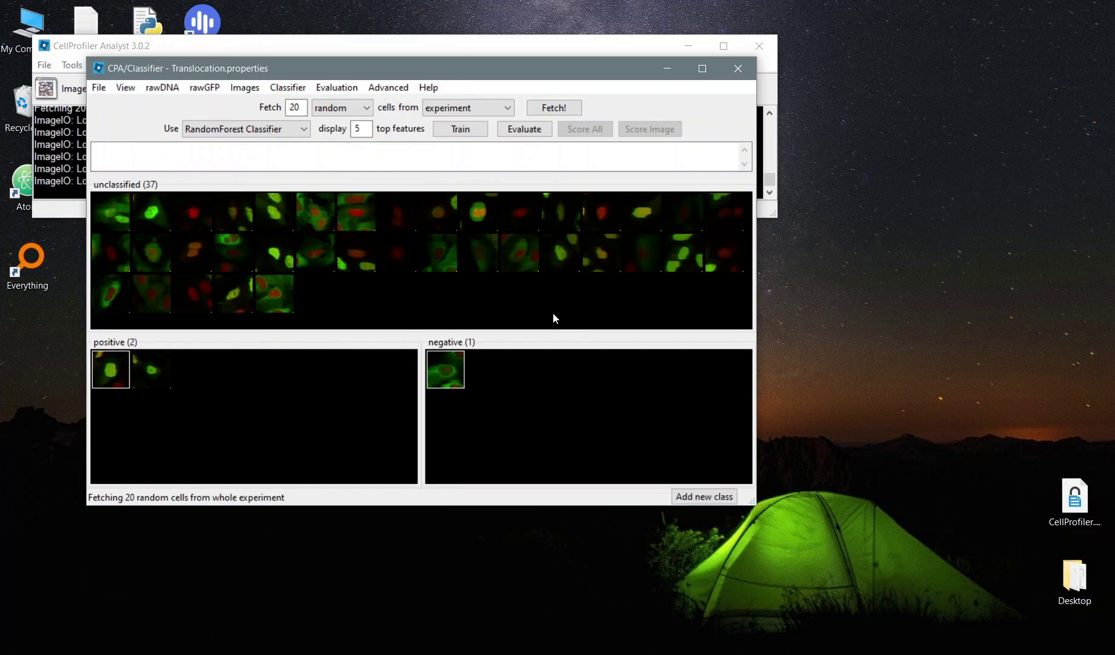
pyautogui.moveTo(554, 314)
pyautogui.mouseDown()
pyautogui.moveTo(661, 258)
pyautogui.moveTo(610, 225)
pyautogui.mouseUp()
pyautogui.moveTo(405, 357); pyautogui.dragTo(407, 359)
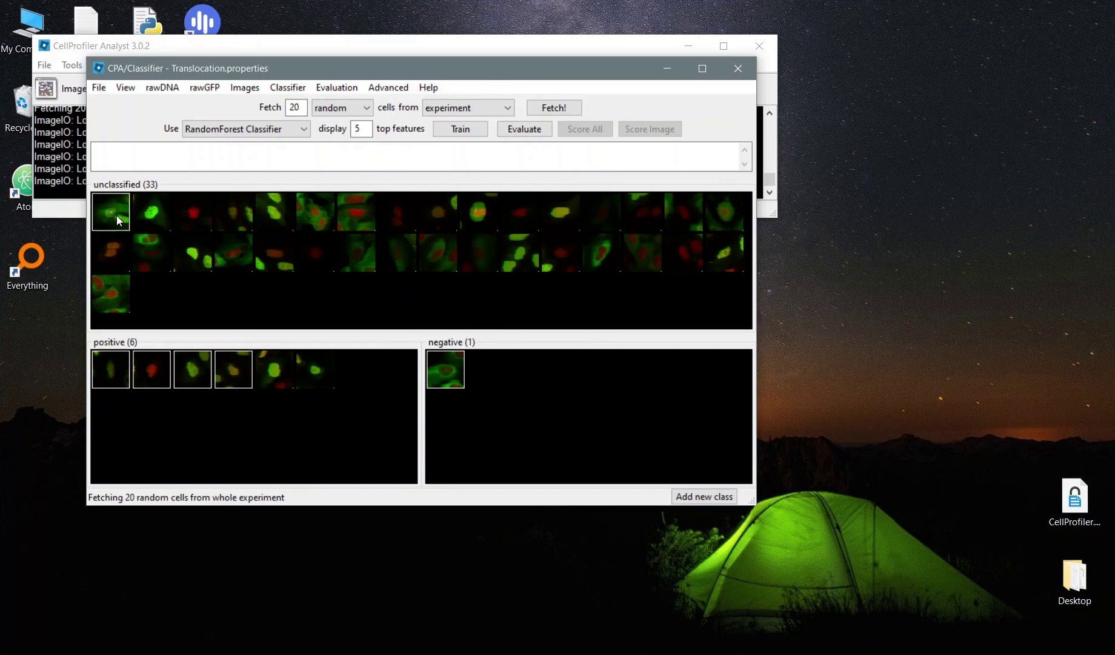
# Step: Label more unclassified cells positive or negative with the 1 and 2 keys
pyautogui.press('1')
pyautogui.press('1')
pyautogui.press('1')
pyautogui.press('1')
pyautogui.press('1')
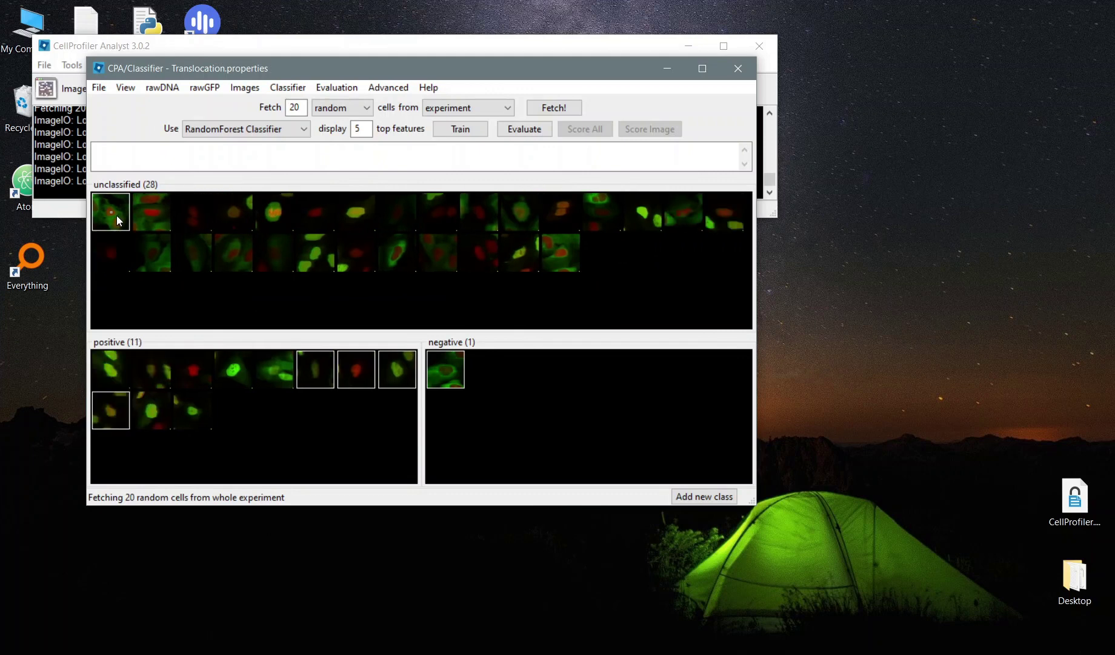
pyautogui.press('2')
pyautogui.press('2')
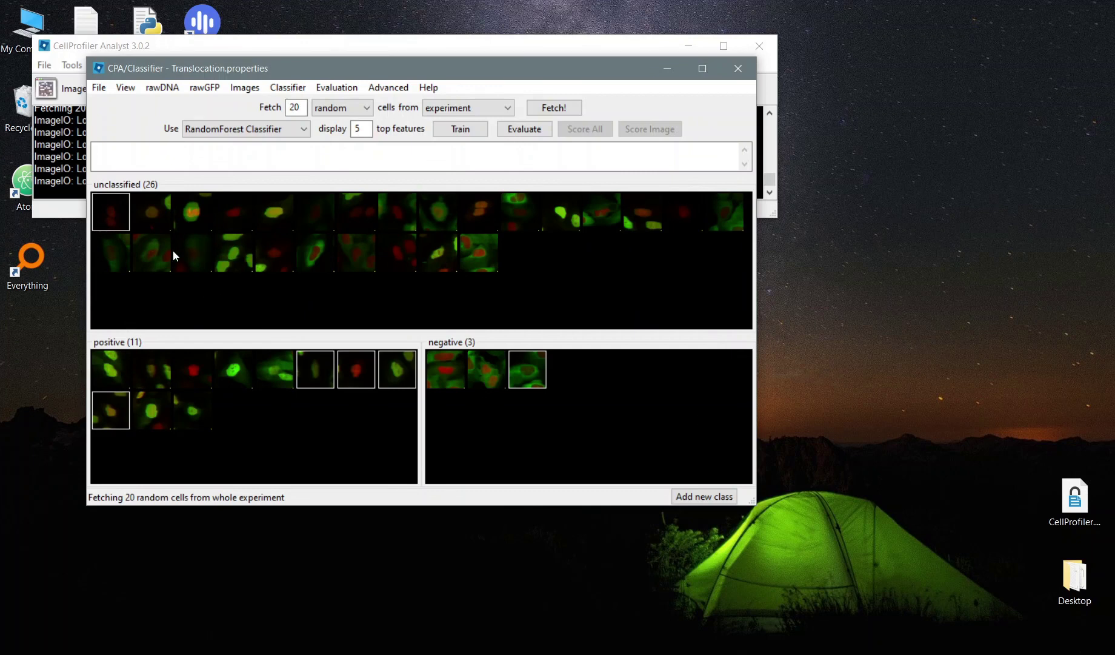
pyautogui.press('Right')
pyautogui.press('Right')
pyautogui.press('Right')
pyautogui.press('Right')
pyautogui.press('Left')
pyautogui.press('Left')
pyautogui.press('Left')
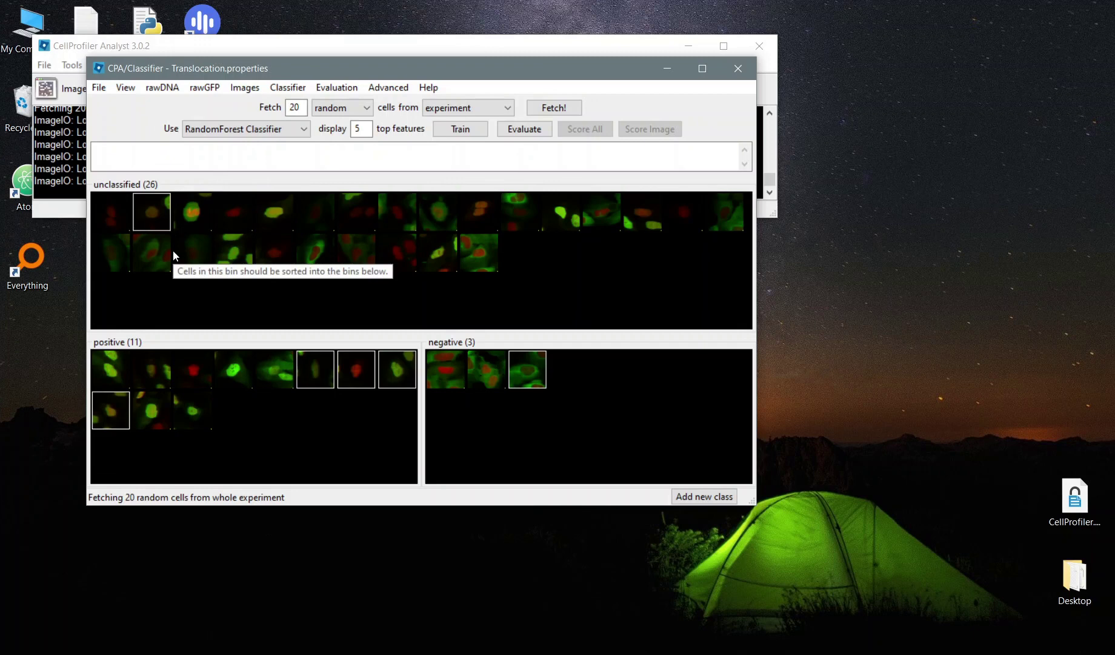
pyautogui.hotkey('shift', 'Right')
pyautogui.press('1')
pyautogui.press('Right')
pyautogui.press('Right')
pyautogui.press('1')
pyautogui.press('Right')
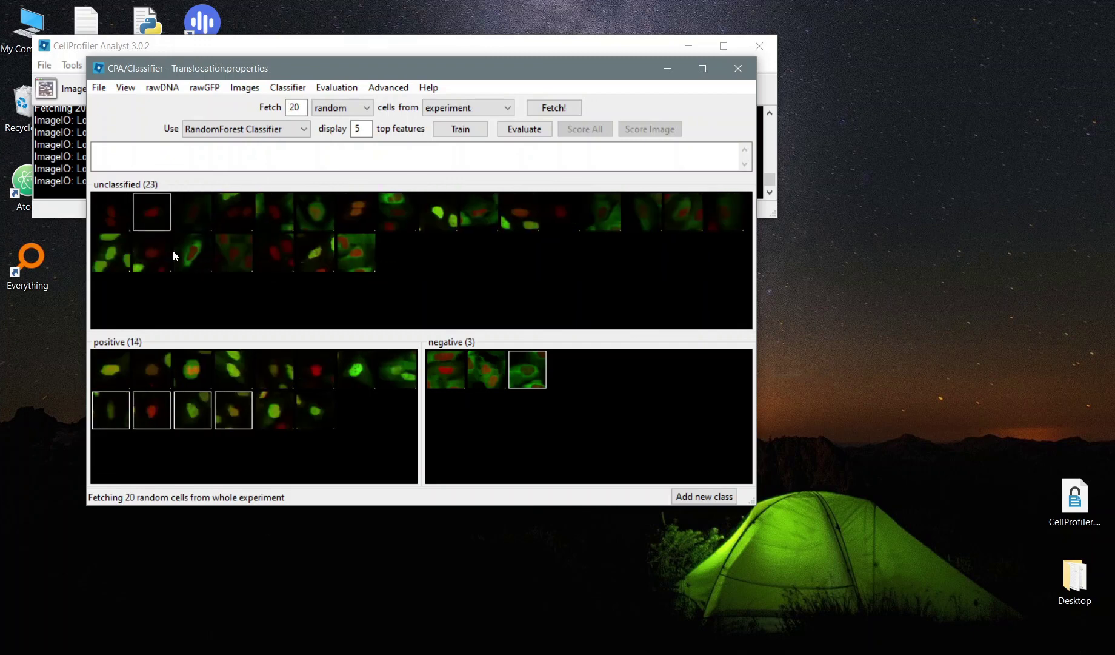
pyautogui.press('1')
# Step: Drag one more cell to positive and two to negative, reaching 15 positive, 7 negative
pyautogui.moveTo(154, 254)
pyautogui.mouseDown()
pyautogui.moveTo(593, 509)
pyautogui.moveTo(595, 393)
pyautogui.moveTo(596, 403)
pyautogui.mouseUp()
pyautogui.moveTo(561, 208); pyautogui.dragTo(663, 382)
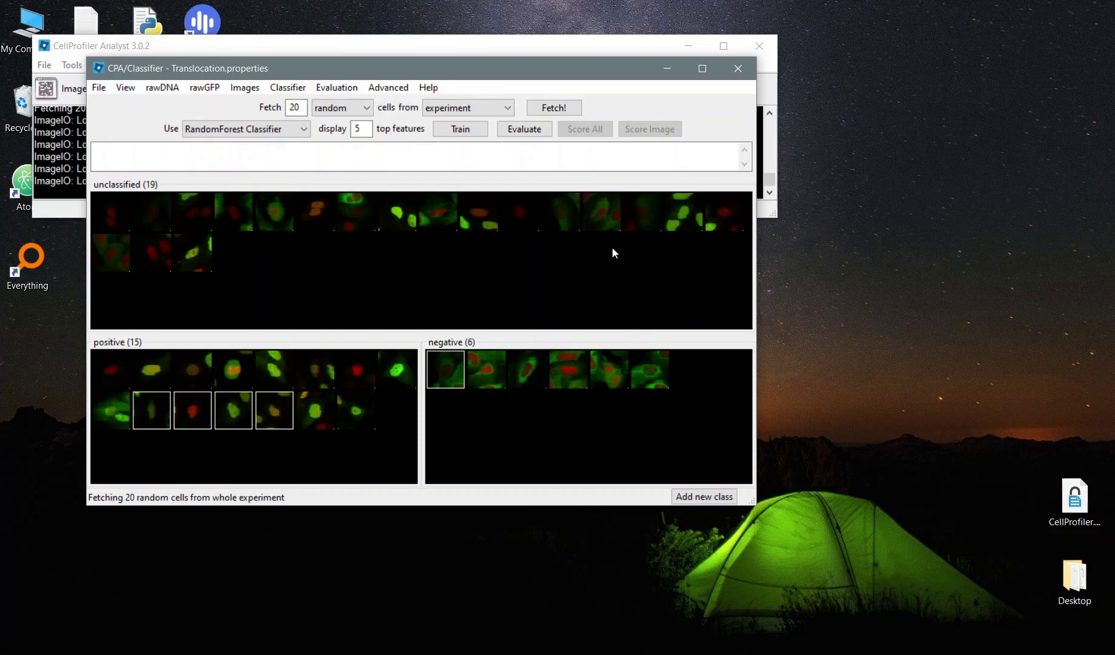
pyautogui.moveTo(601, 212); pyautogui.dragTo(671, 439)
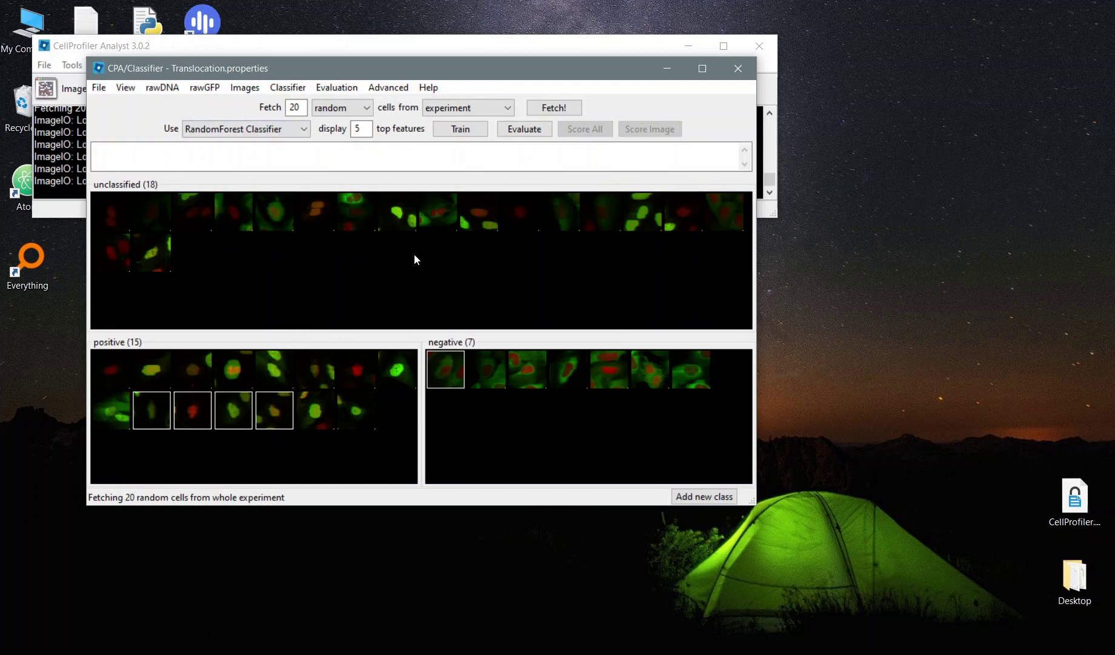
# Step: Set cells to come from a single image (1), fetched sequentially
pyautogui.click(370, 106)
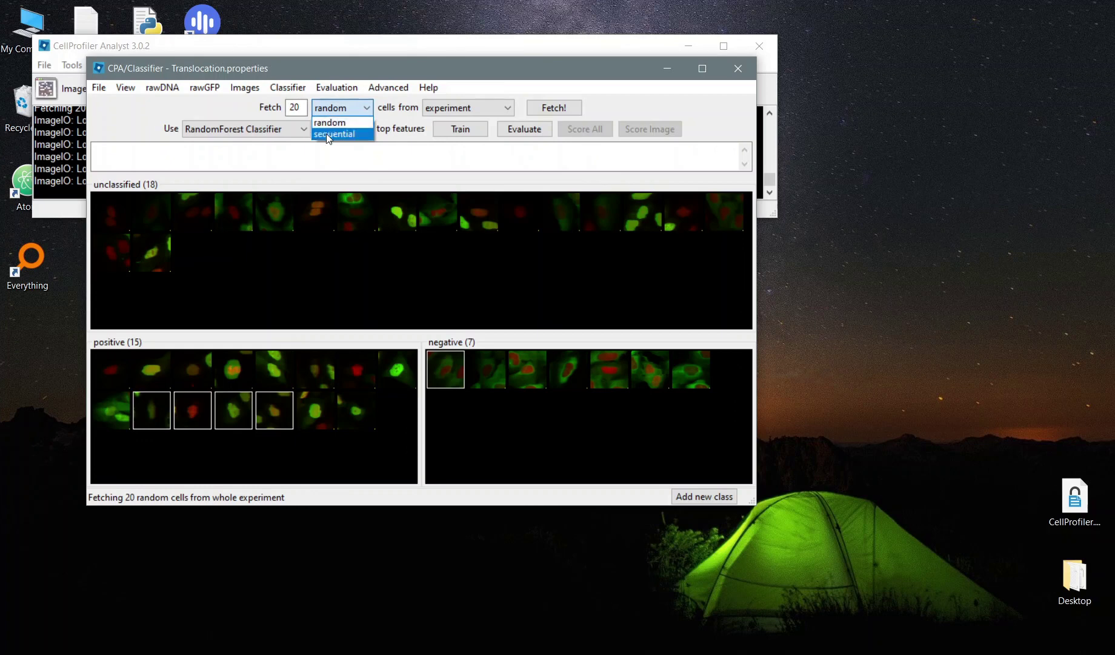
pyautogui.click(344, 106)
pyautogui.click(459, 105)
pyautogui.click(454, 133)
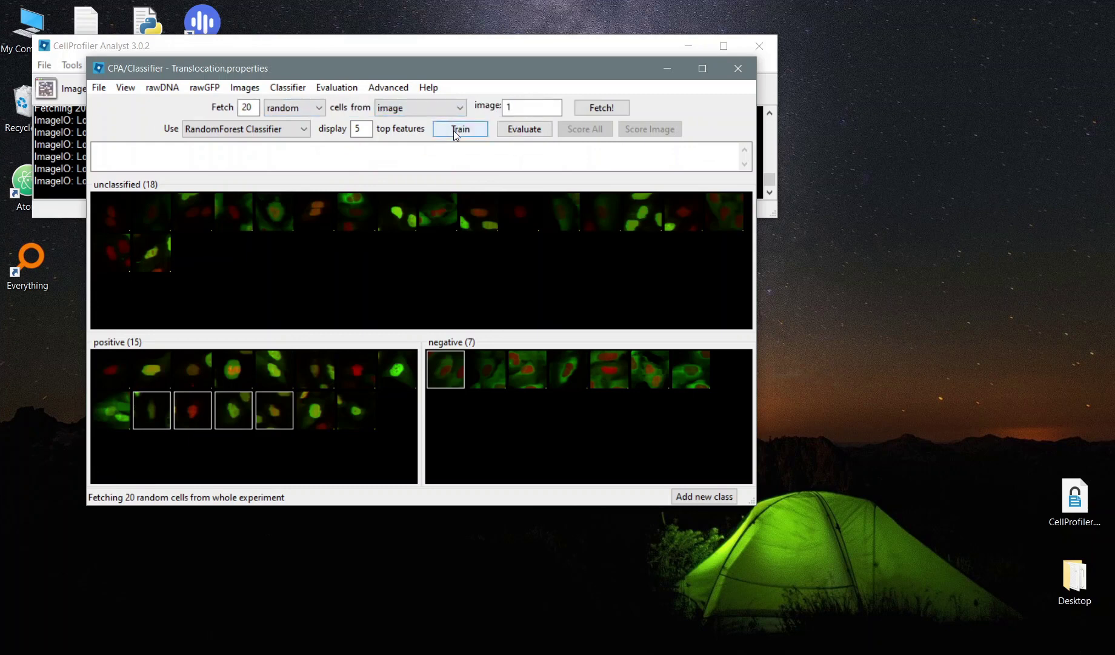
pyautogui.click(287, 108)
pyautogui.click(277, 129)
# Step: Set the fetch count to 5, clear the unclassified bin, and fetch twice from image 1
pyautogui.click(253, 107)
pyautogui.press('BackSpace')
pyautogui.press('BackSpace')
pyautogui.write('5')
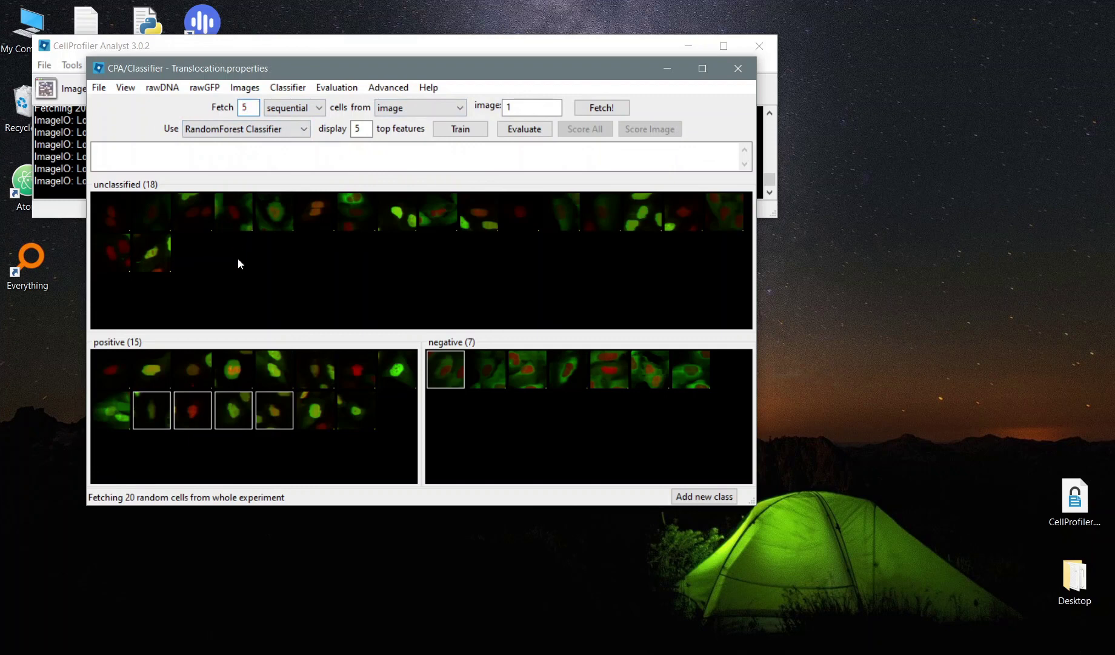
pyautogui.press('Return')
pyautogui.click(604, 108)
pyautogui.click(605, 108)
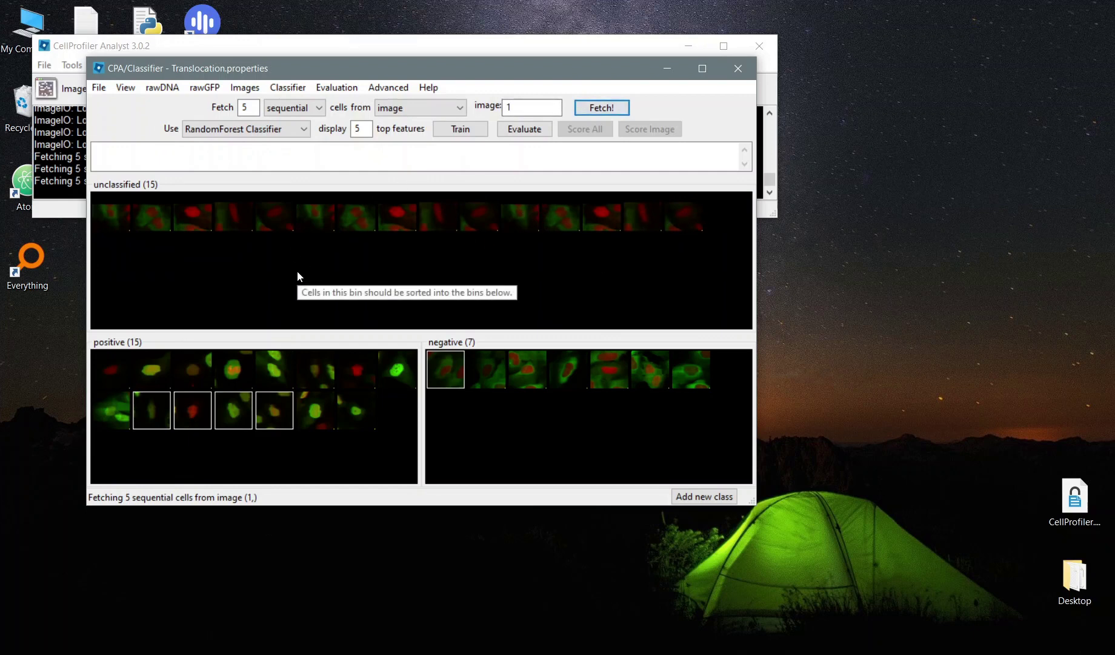
# Step: Remove duplicate cells, enable Prevent duplicate objects, and fetch again from image 1
pyautogui.moveTo(297, 277)
pyautogui.rightClick(225, 282)
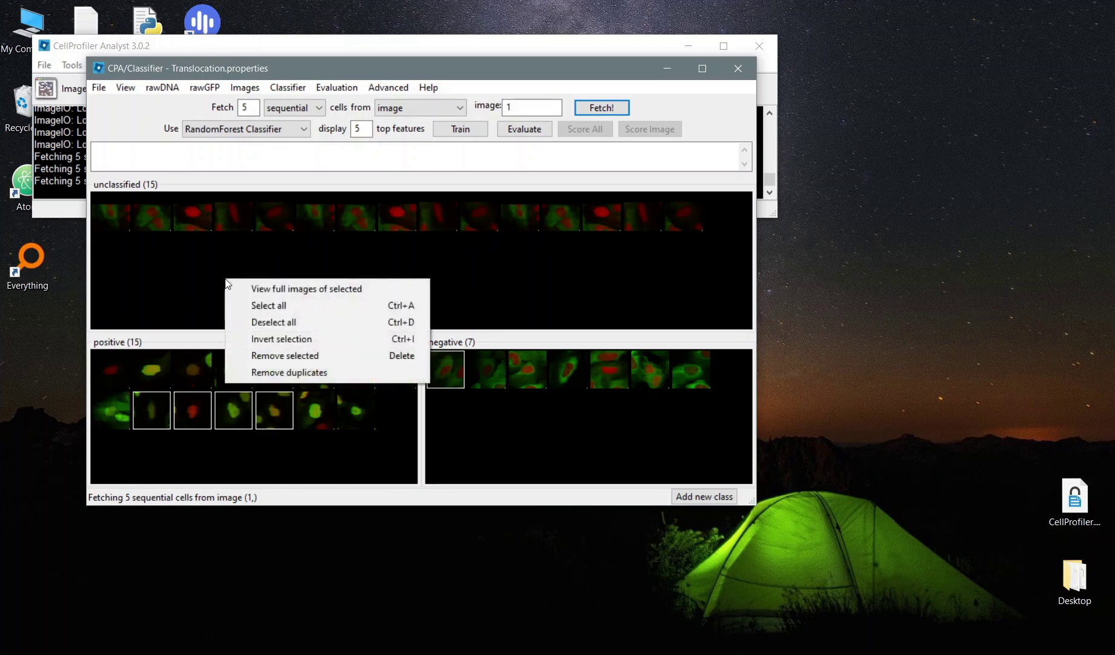
pyautogui.click(268, 376)
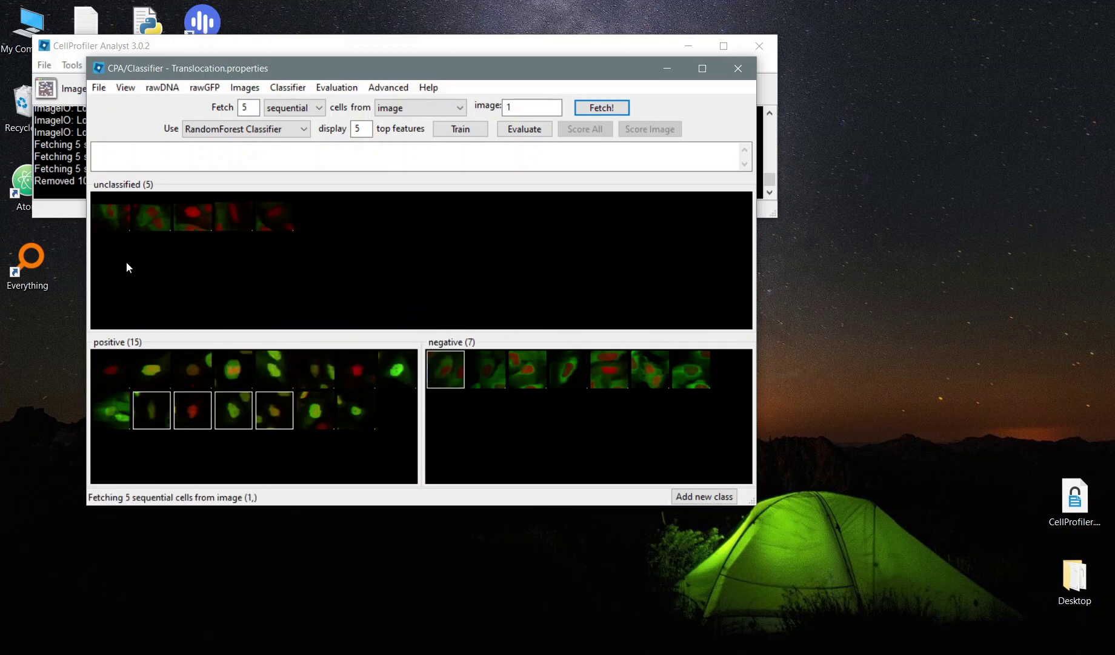
pyautogui.click(380, 90)
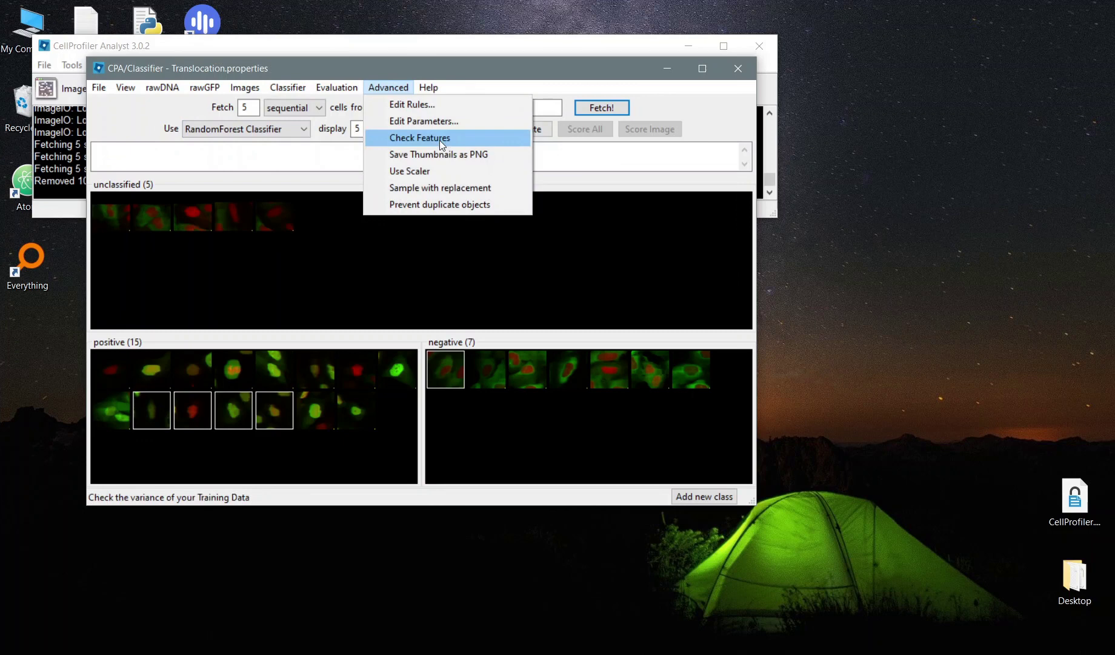
pyautogui.click(415, 205)
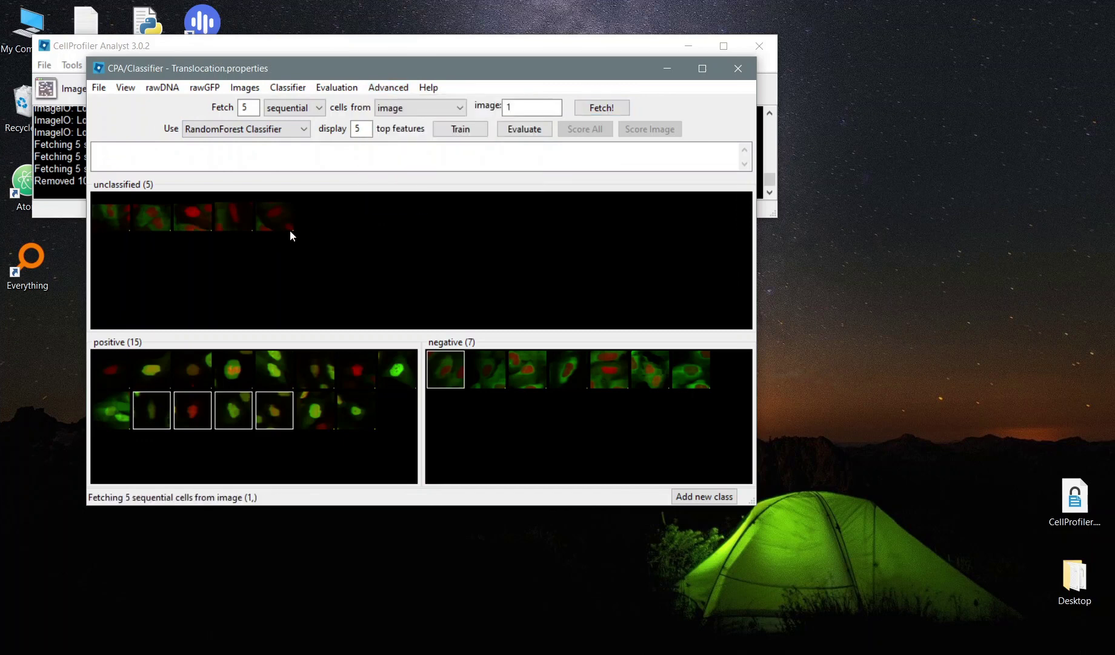
pyautogui.click(604, 107)
pyautogui.click(603, 107)
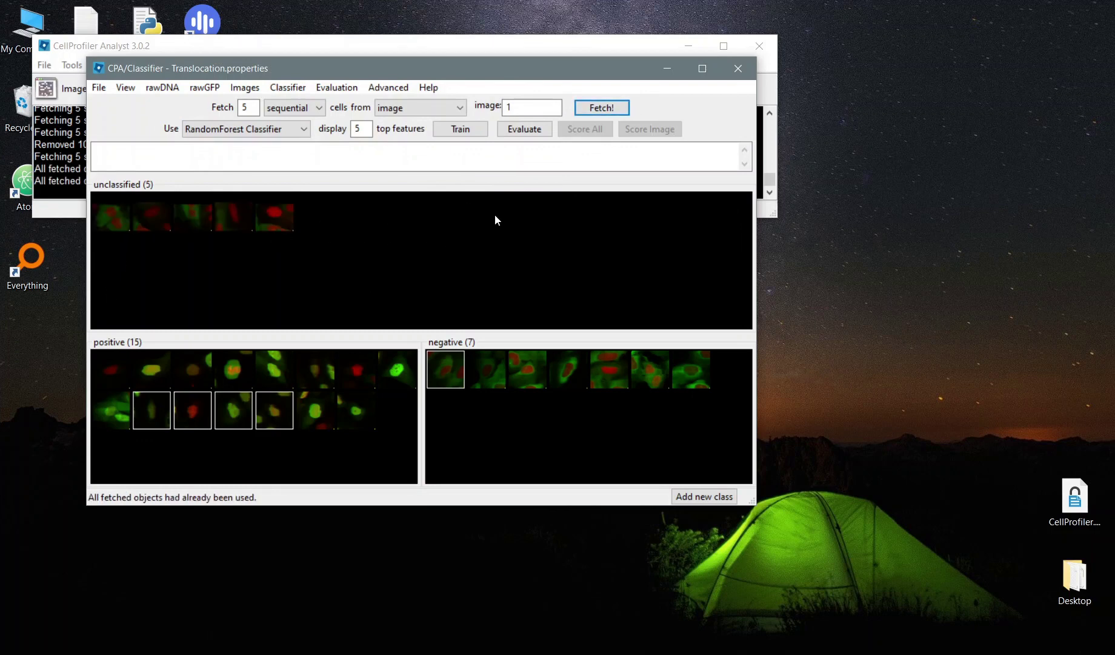
# Step: Fetch 10 sequential cells from image 1
pyautogui.doubleClick(248, 108)
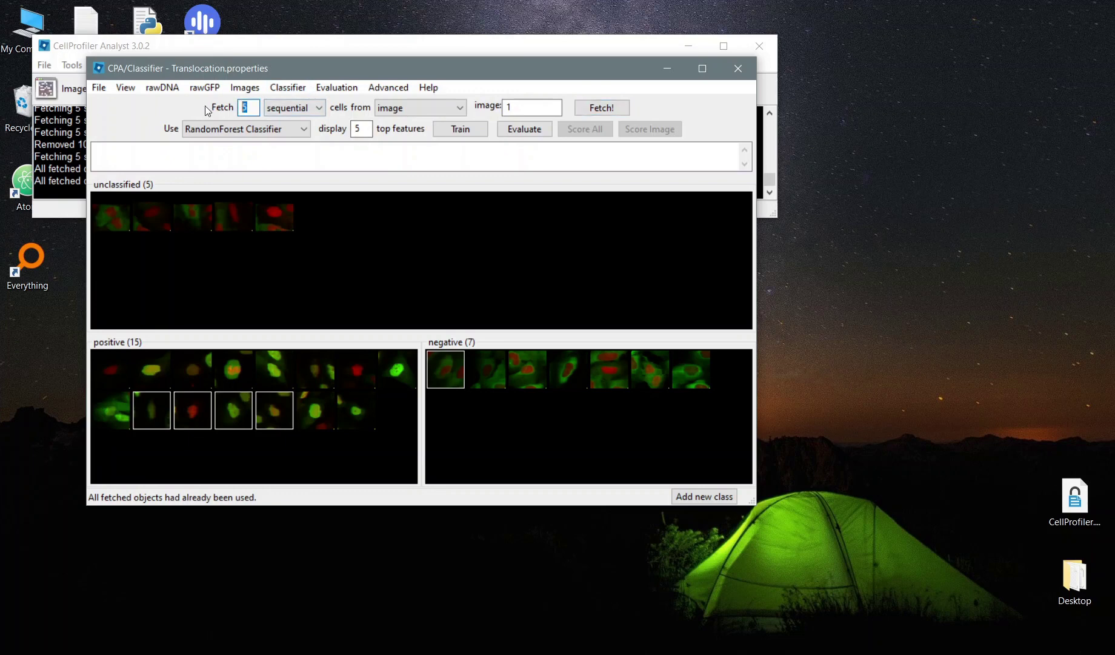
pyautogui.write('10')
pyautogui.click(593, 110)
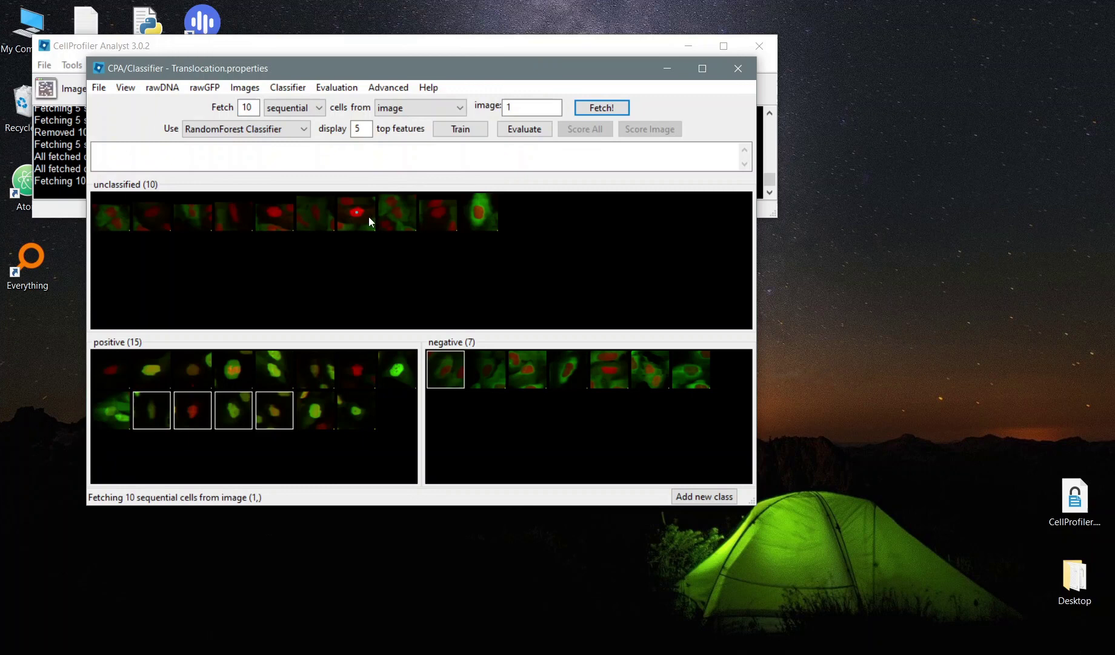
pyautogui.click(377, 87)
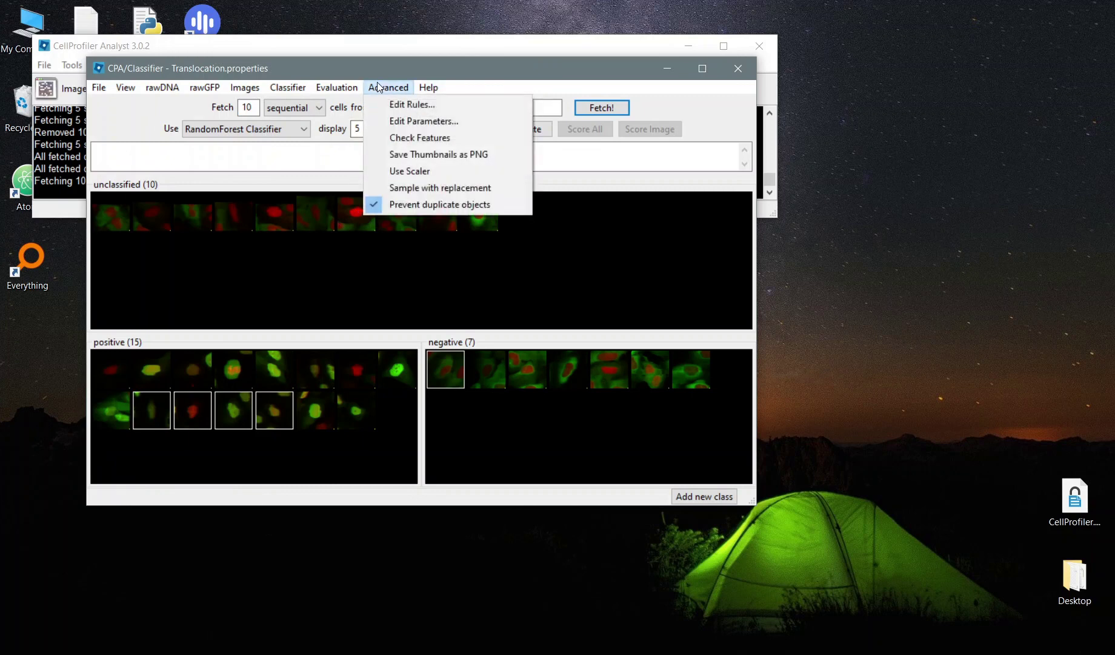
# Step: Turn off Prevent duplicate objects and delete all cells from the unclassified bin
pyautogui.click(417, 184)
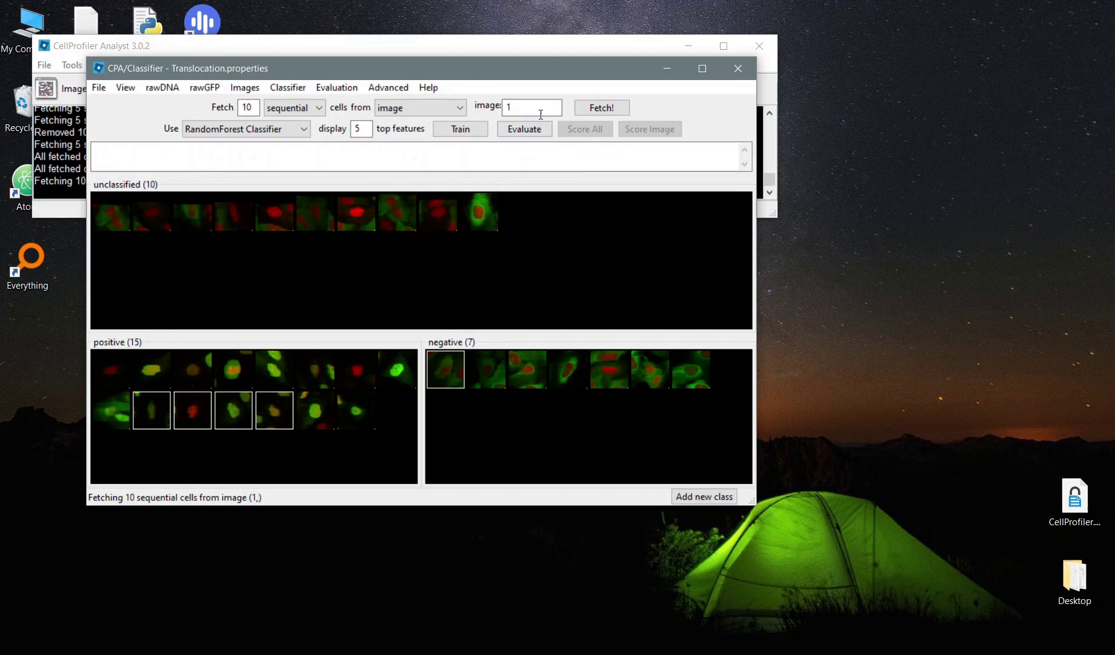
pyautogui.click(381, 88)
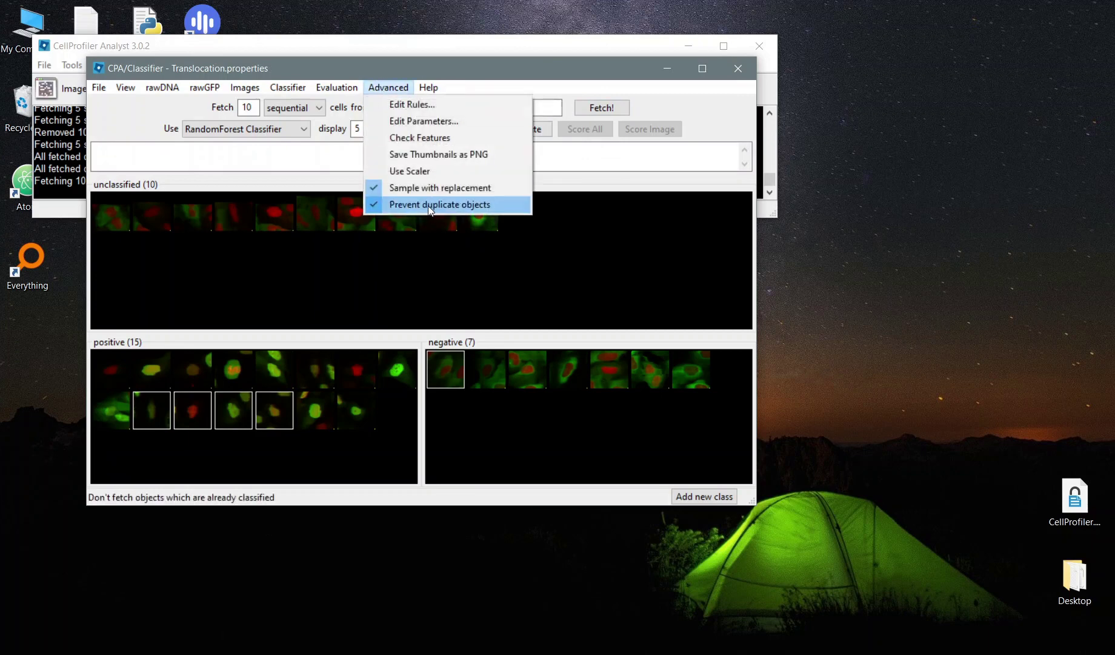
pyautogui.click(374, 203)
pyautogui.hotkey('ctrl', 'a')
pyautogui.press('Delete')
# Step: Check Sample with replacement in the Advanced options
pyautogui.click(251, 107)
pyautogui.click(394, 91)
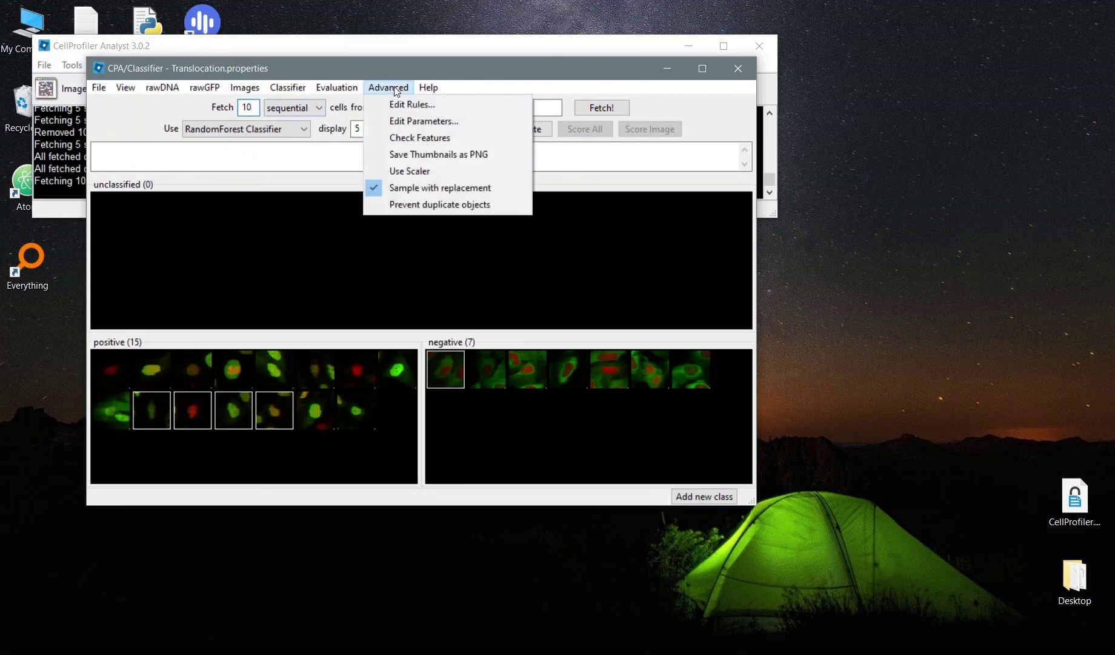
pyautogui.click(427, 191)
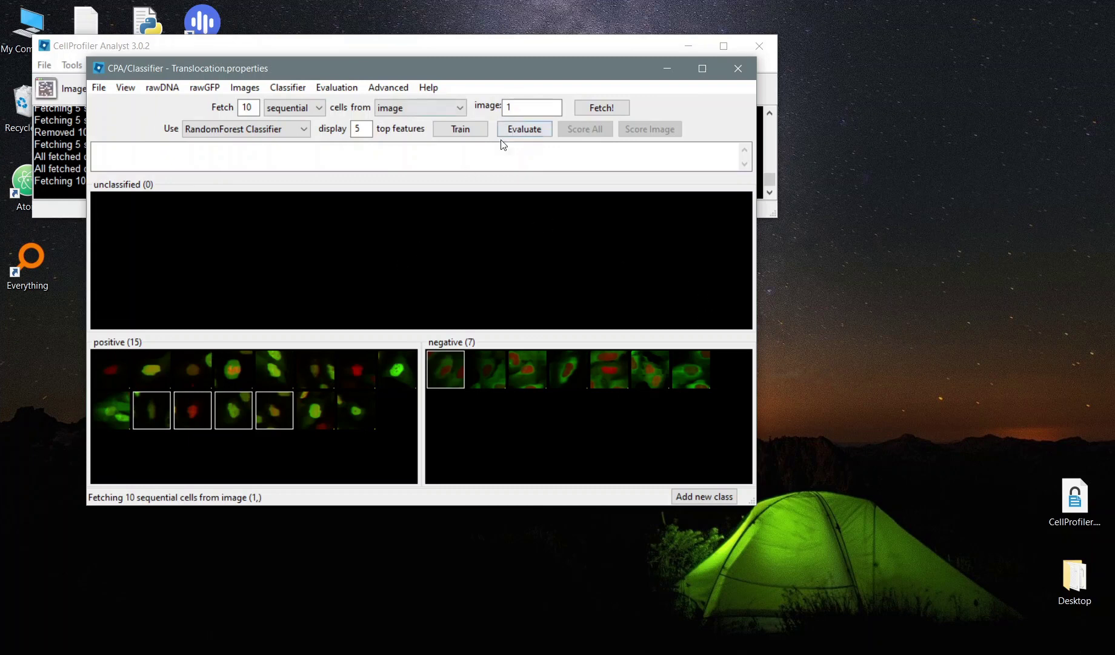
# Step: Train the Random Forest classifier and view its 95.45% accuracy confusion matrix
pyautogui.click(452, 130)
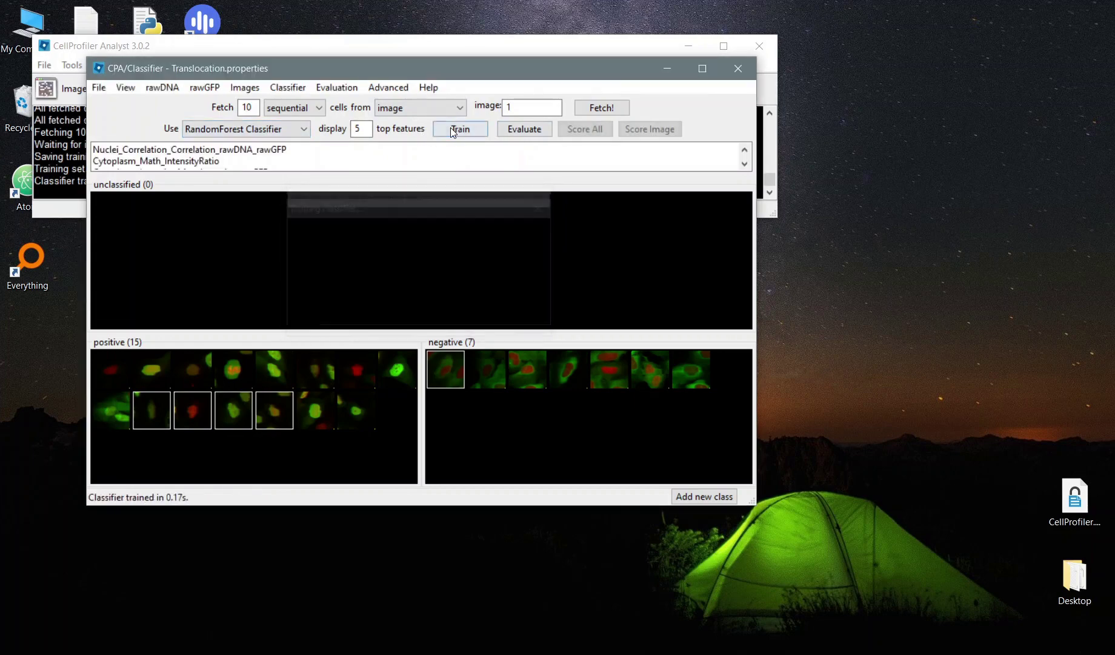
pyautogui.click(515, 129)
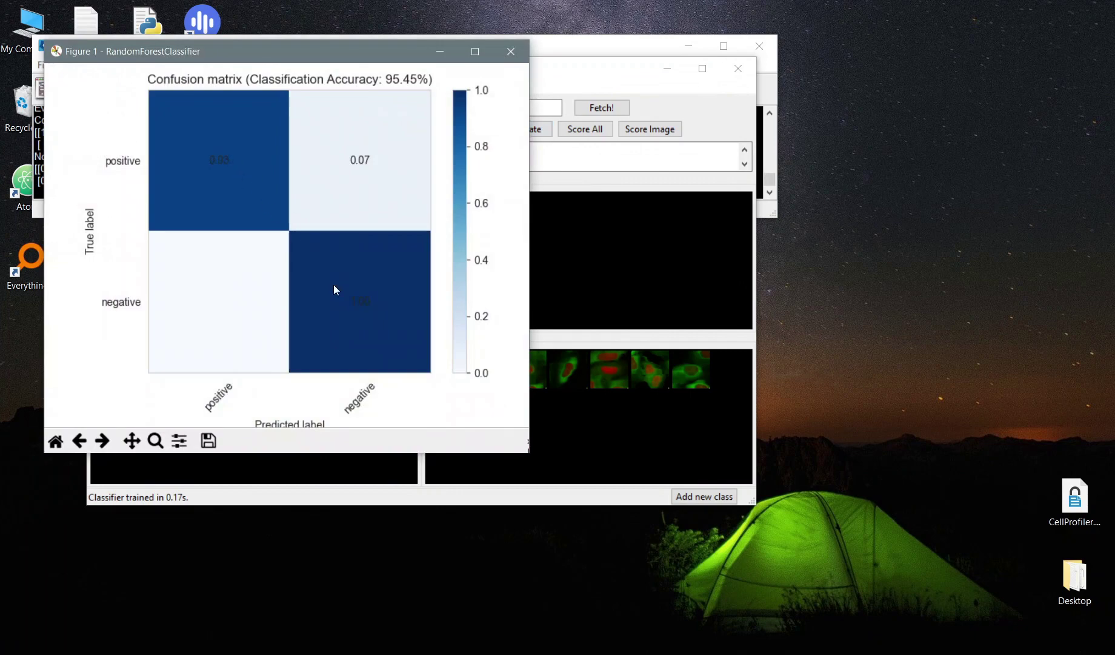
pyautogui.click(522, 53)
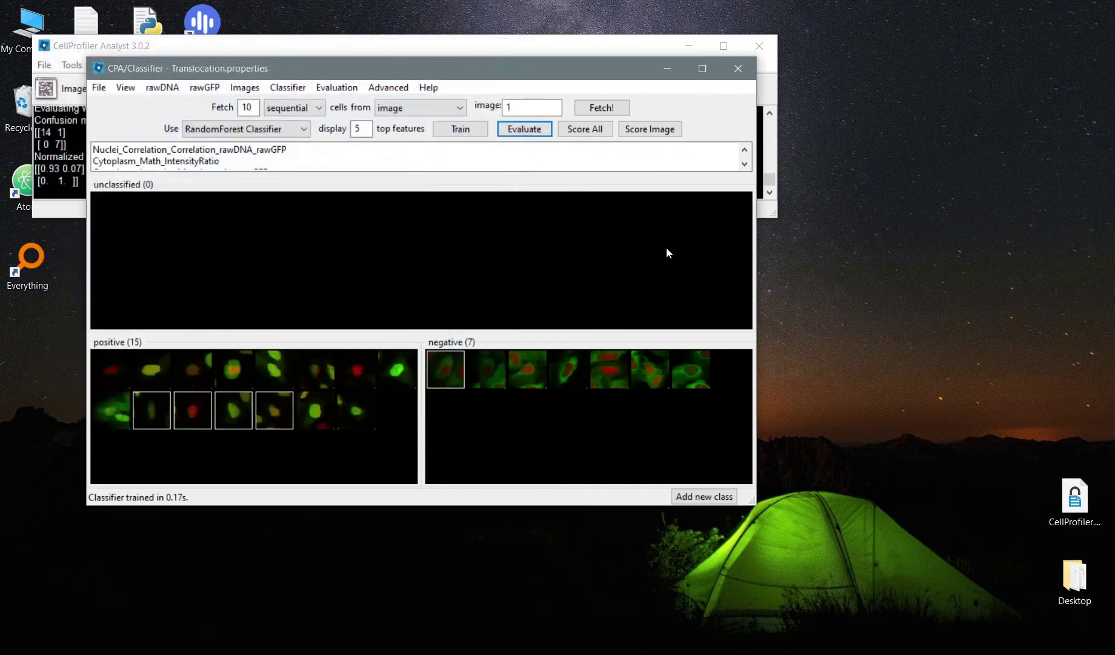
# Step: Score image 5 with the classifier and dismiss its hit table
pyautogui.click(645, 132)
pyautogui.write('5')
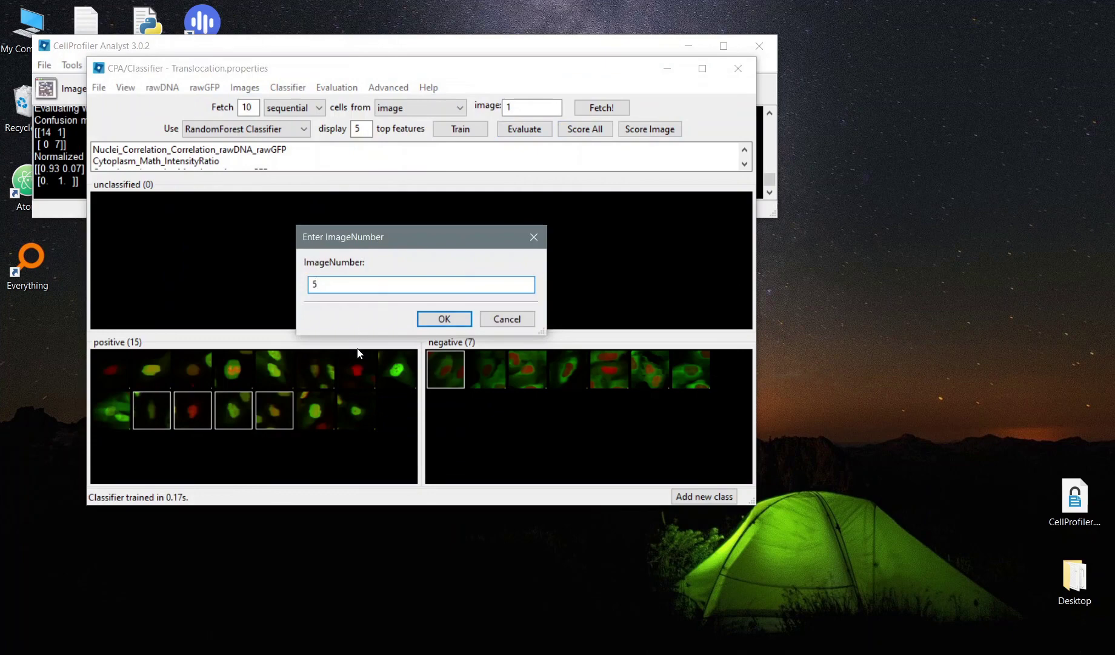
pyautogui.click(427, 320)
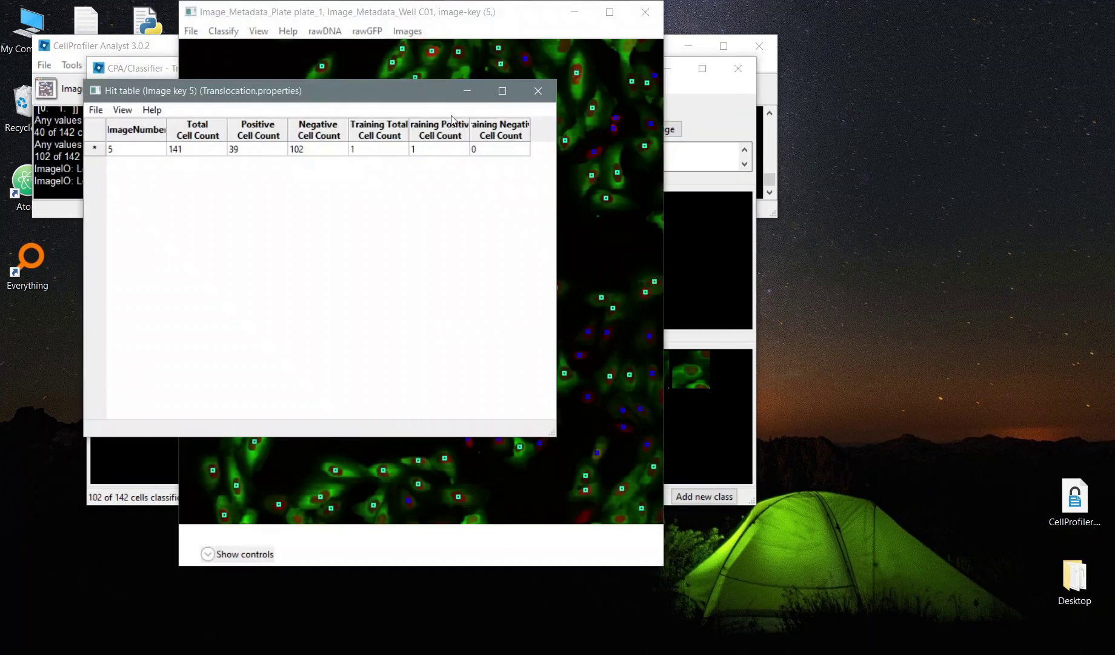
pyautogui.click(538, 90)
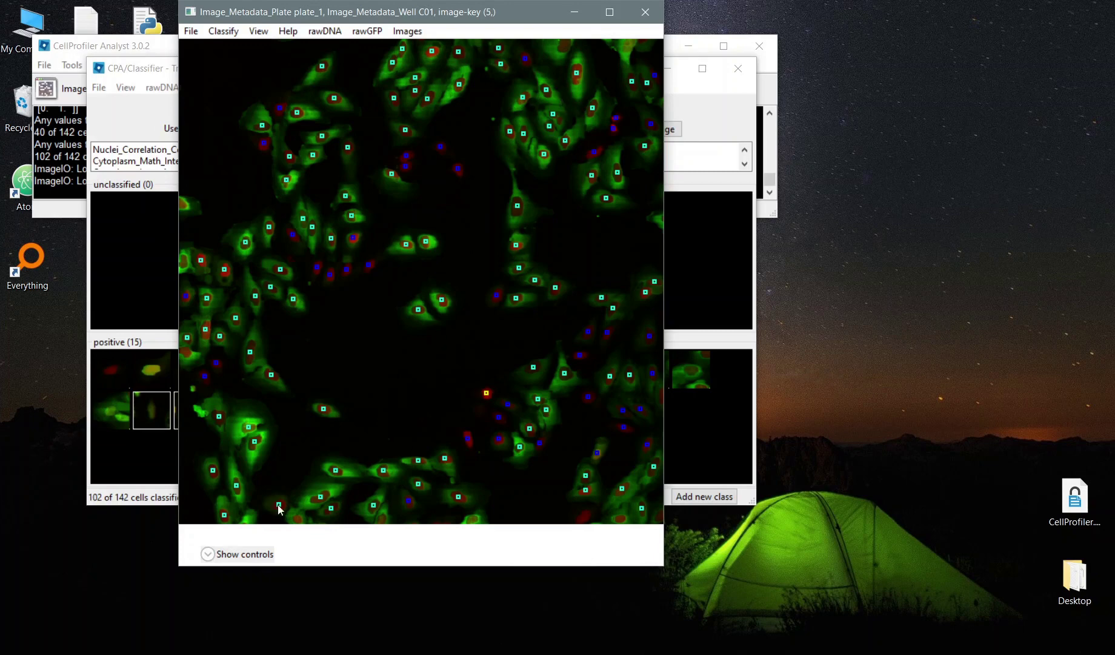
# Step: In the image 5 viewer, hide negative-class markers and fit to window, then close it
pyautogui.click(213, 555)
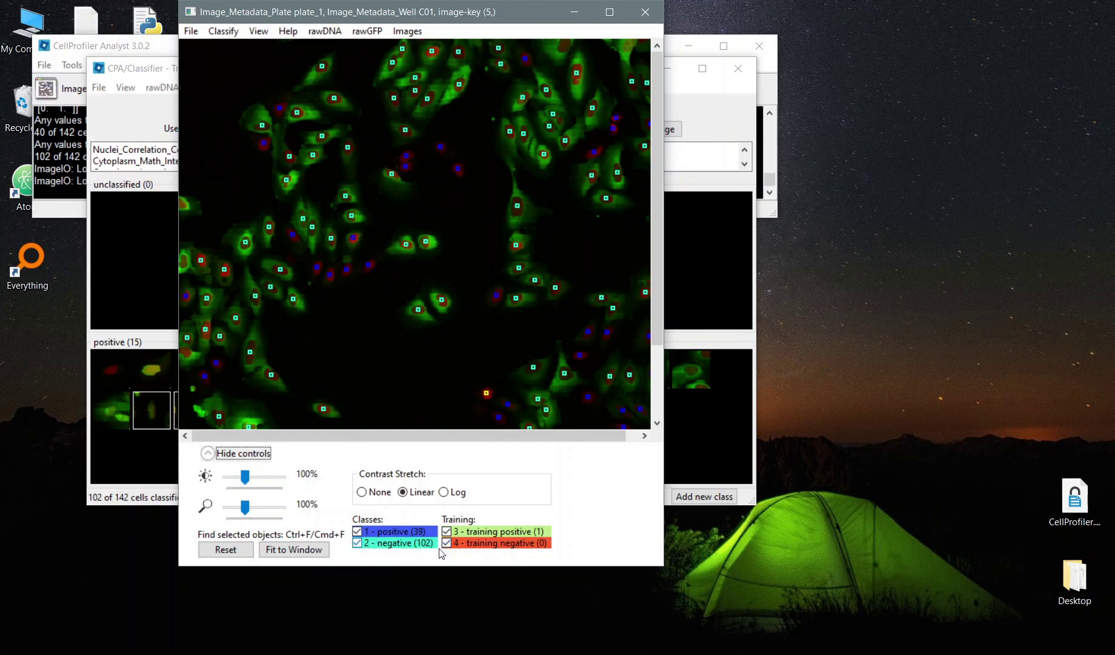
pyautogui.click(357, 543)
pyautogui.click(296, 550)
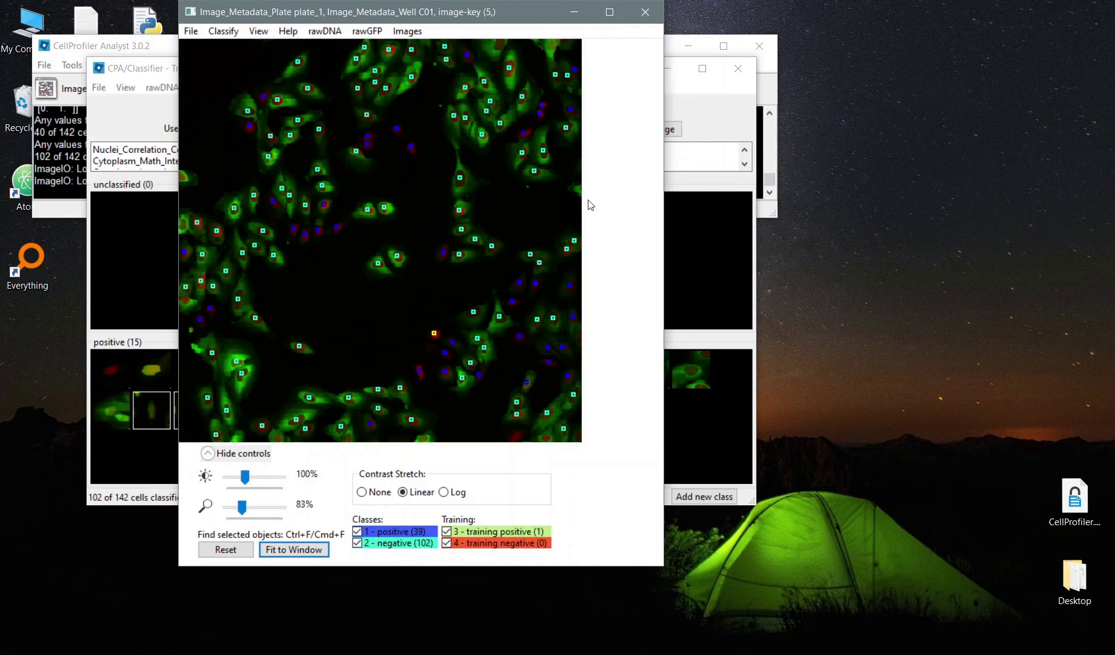
pyautogui.click(645, 12)
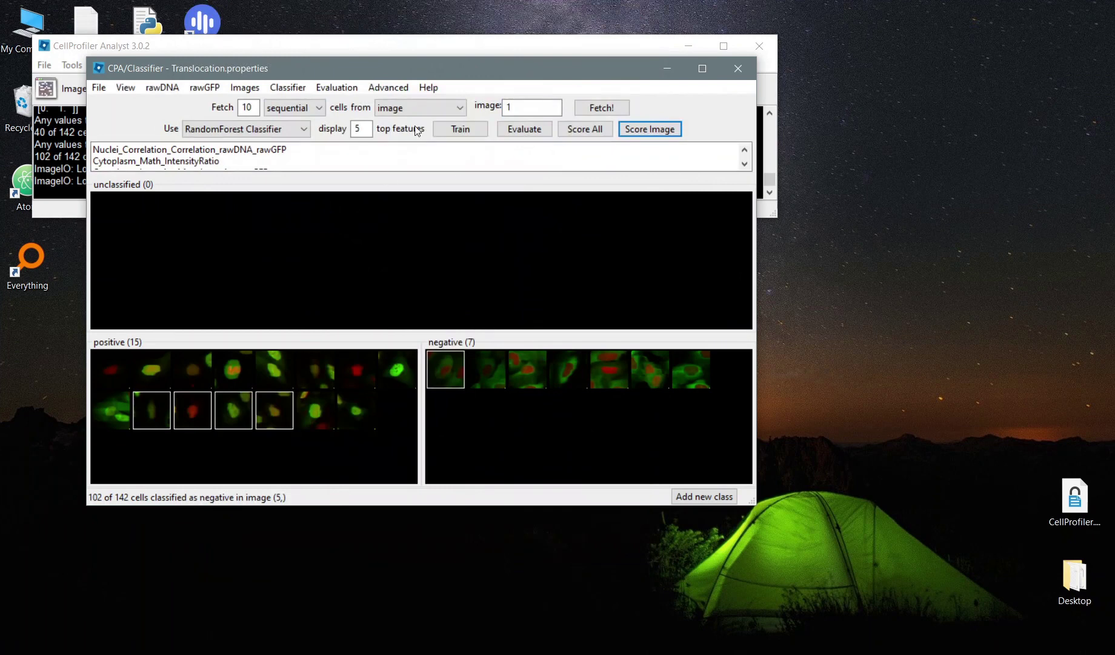
# Step: Score all images grouped by Image, overwriting the existing classes table
pyautogui.click(580, 130)
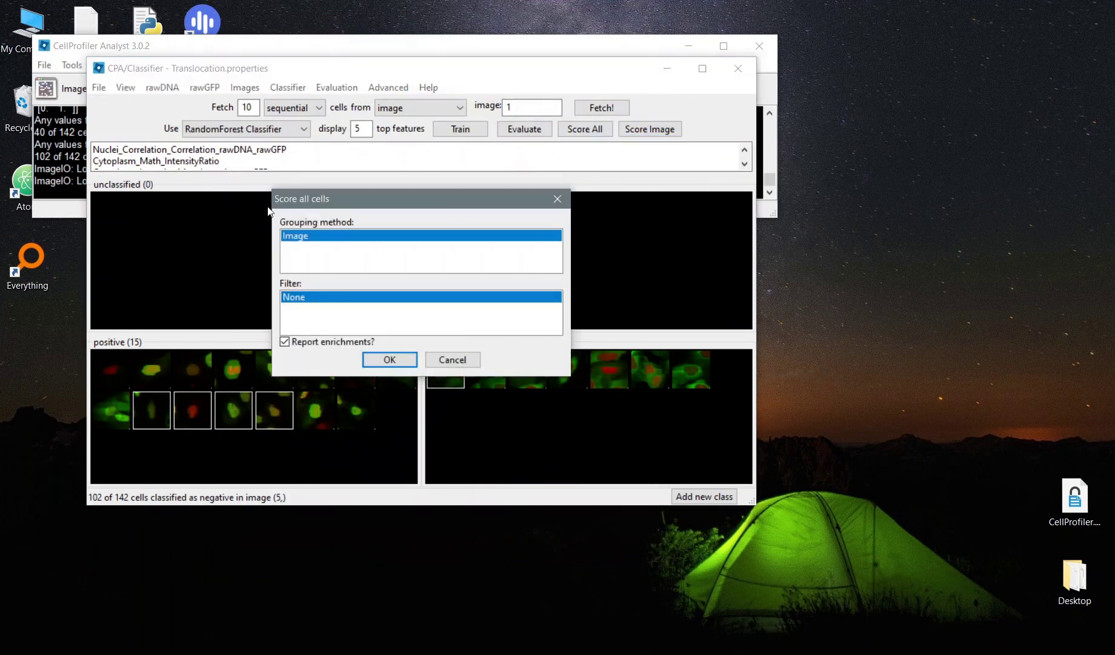
pyautogui.click(380, 359)
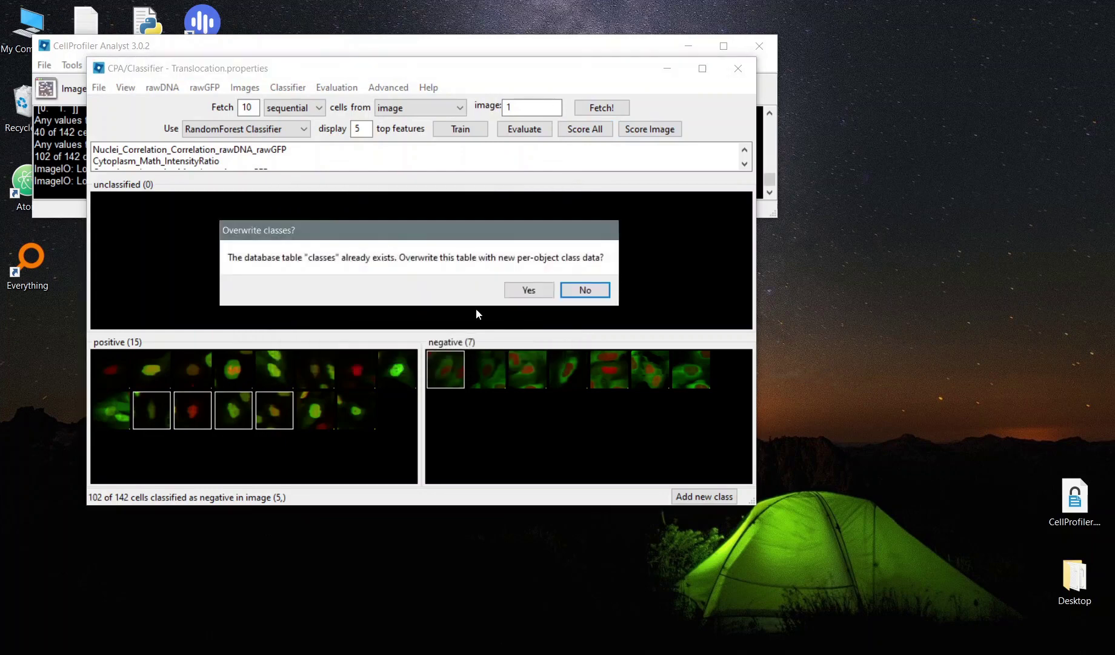
pyautogui.click(538, 290)
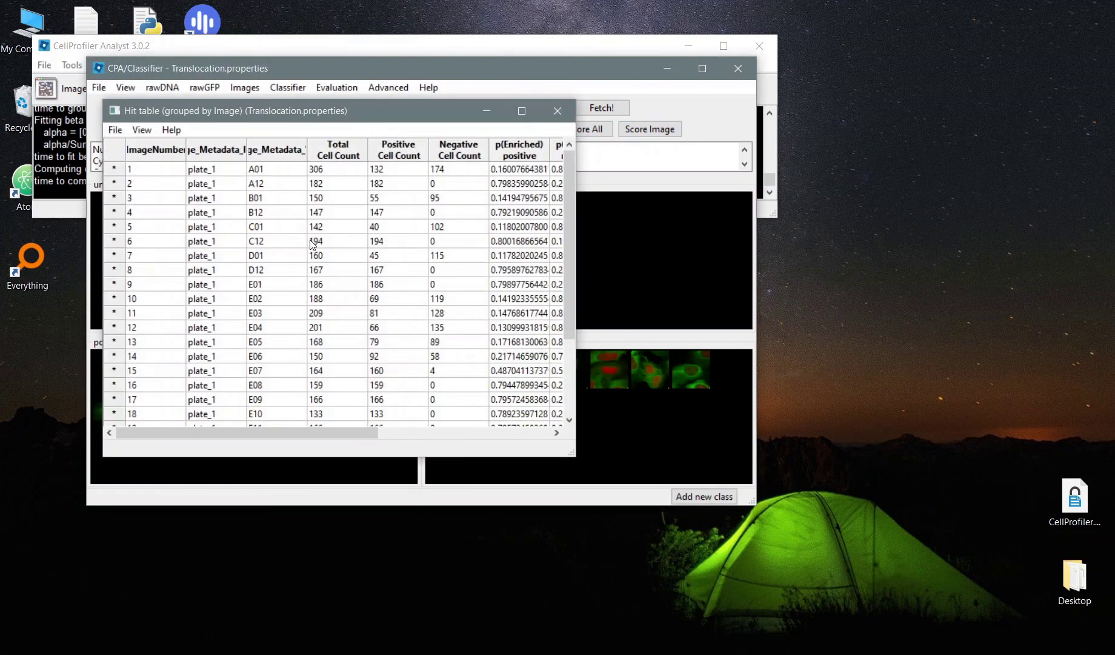
pyautogui.scroll(-1, 293, 319)
pyautogui.scroll(1, 293, 318)
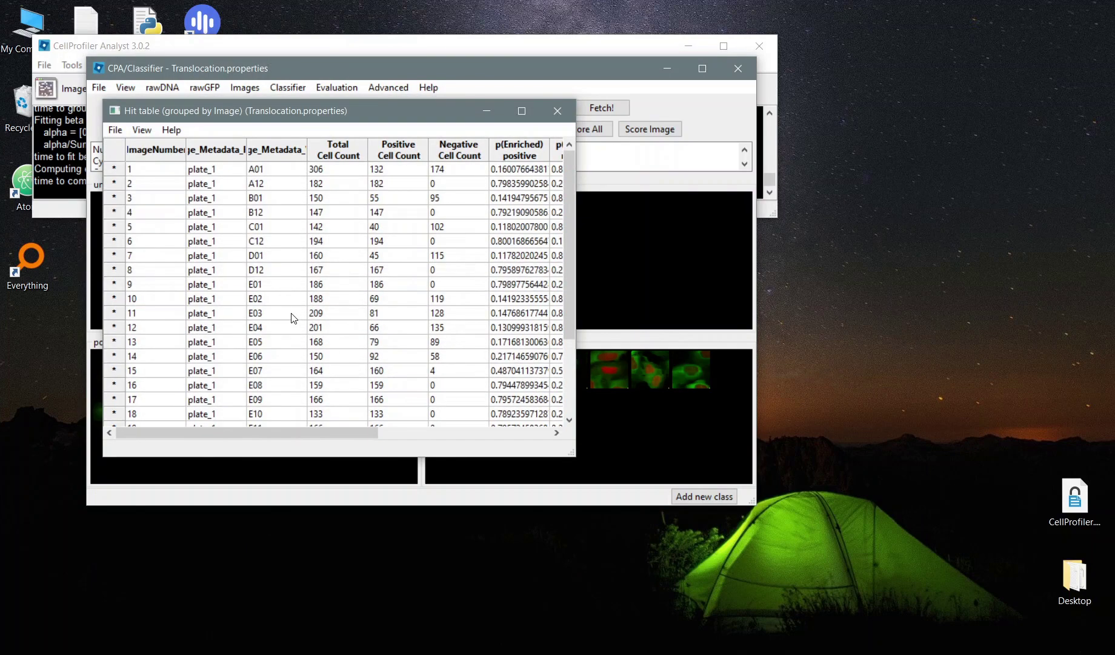
# Step: Load the classes table from the database into the hit table, then close the tables
pyautogui.click(114, 130)
pyautogui.click(148, 186)
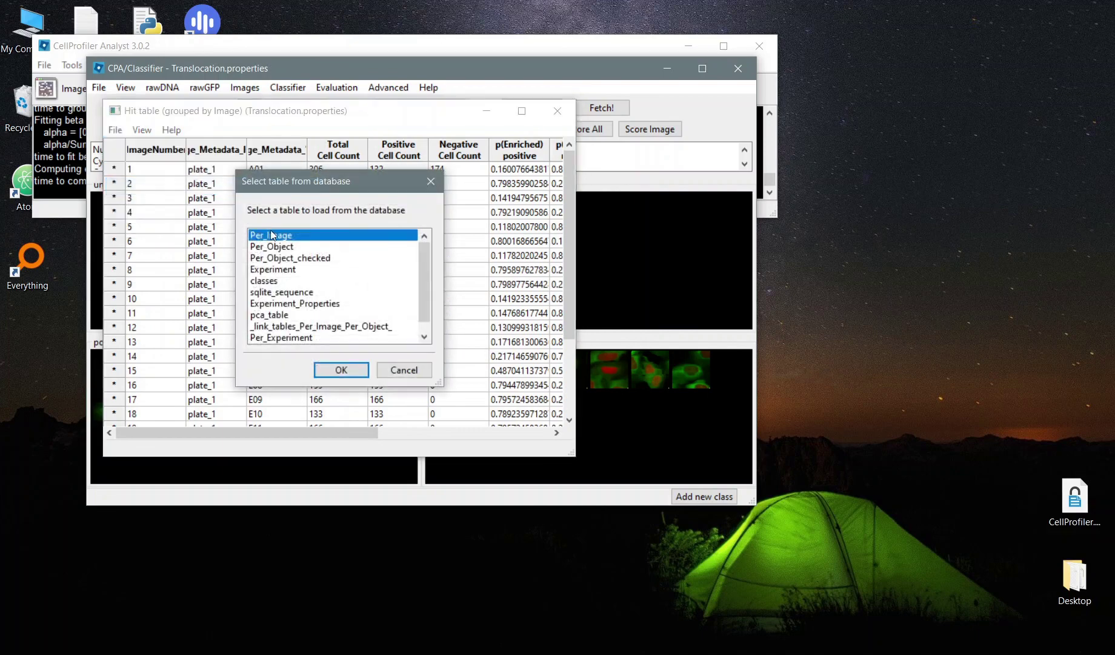
pyautogui.click(270, 280)
pyautogui.scroll(-1, 337, 339)
pyautogui.click(338, 371)
pyautogui.scroll(-2, 300, 312)
pyautogui.scroll(-15, 300, 312)
pyautogui.scroll(-20, 305, 316)
pyautogui.scroll(-20, 305, 317)
pyautogui.scroll(-20, 305, 317)
pyautogui.scroll(-20, 305, 317)
pyautogui.scroll(-20, 305, 317)
pyautogui.click(564, 117)
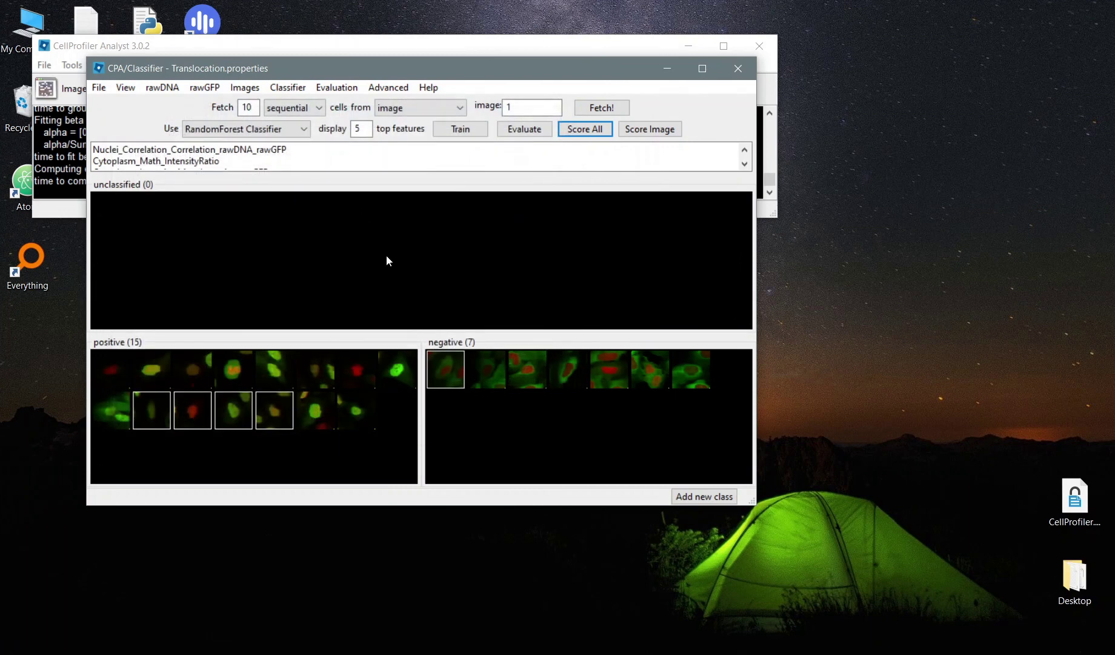
pyautogui.moveTo(390, 261)
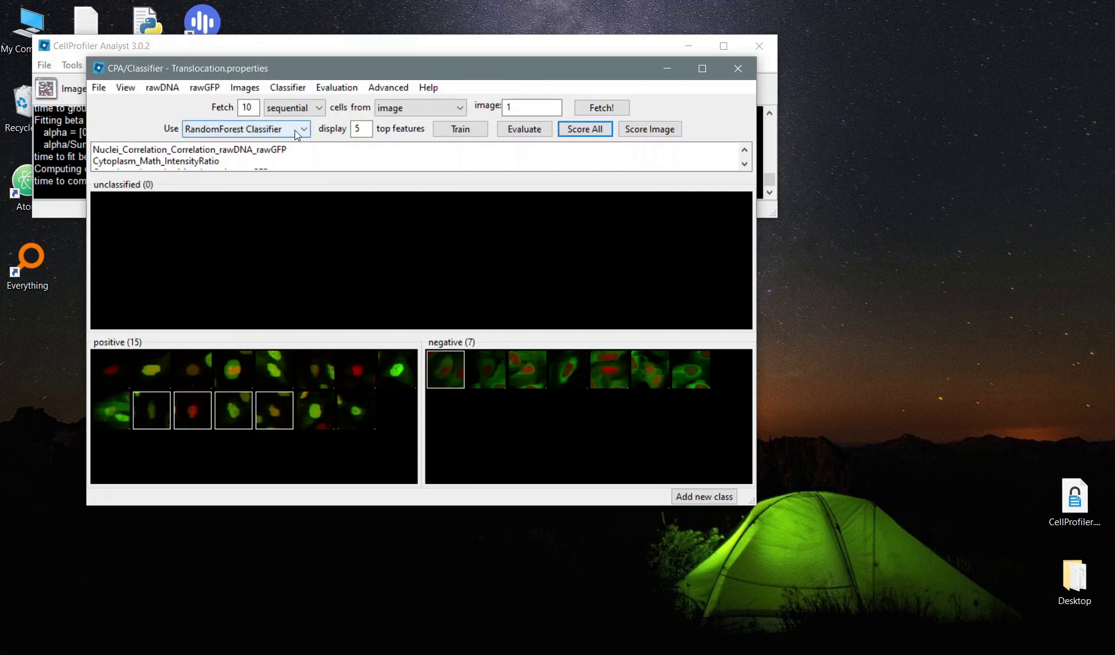
# Step: Select the Neural Network classifier, train it, and view its 90.91% confusion matrix
pyautogui.click(295, 130)
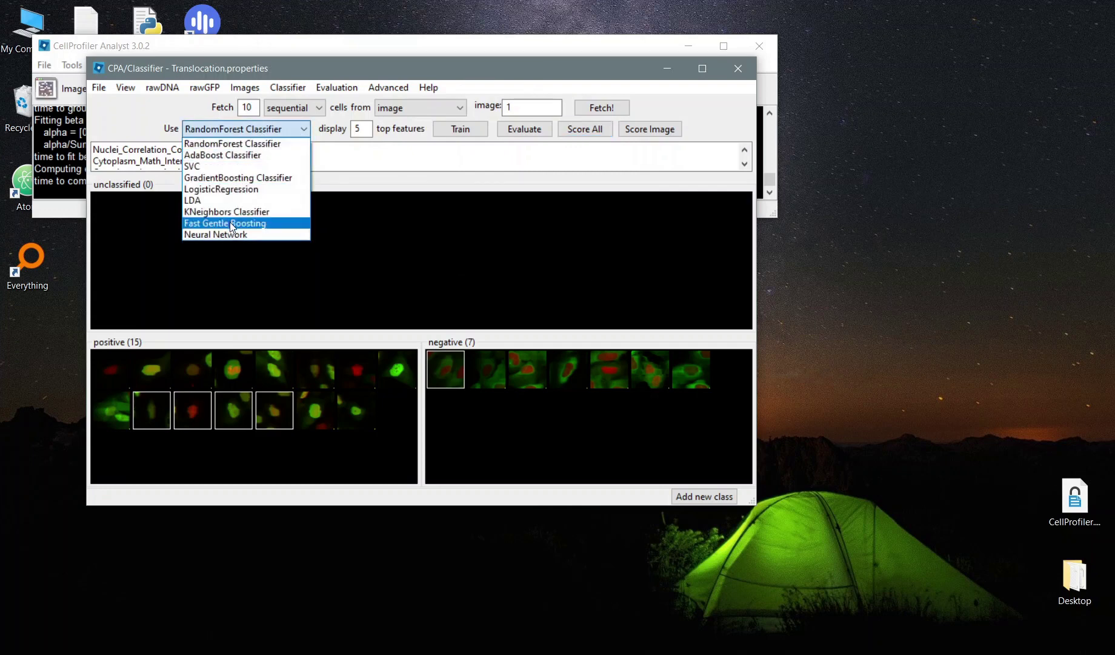
pyautogui.click(203, 235)
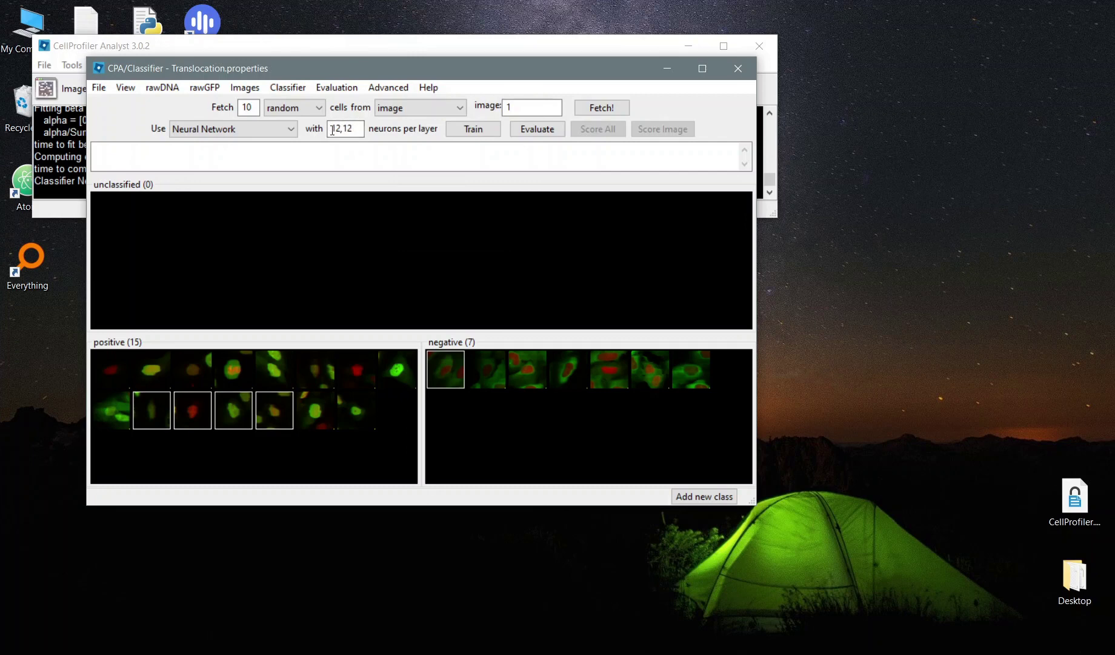
pyautogui.click(483, 130)
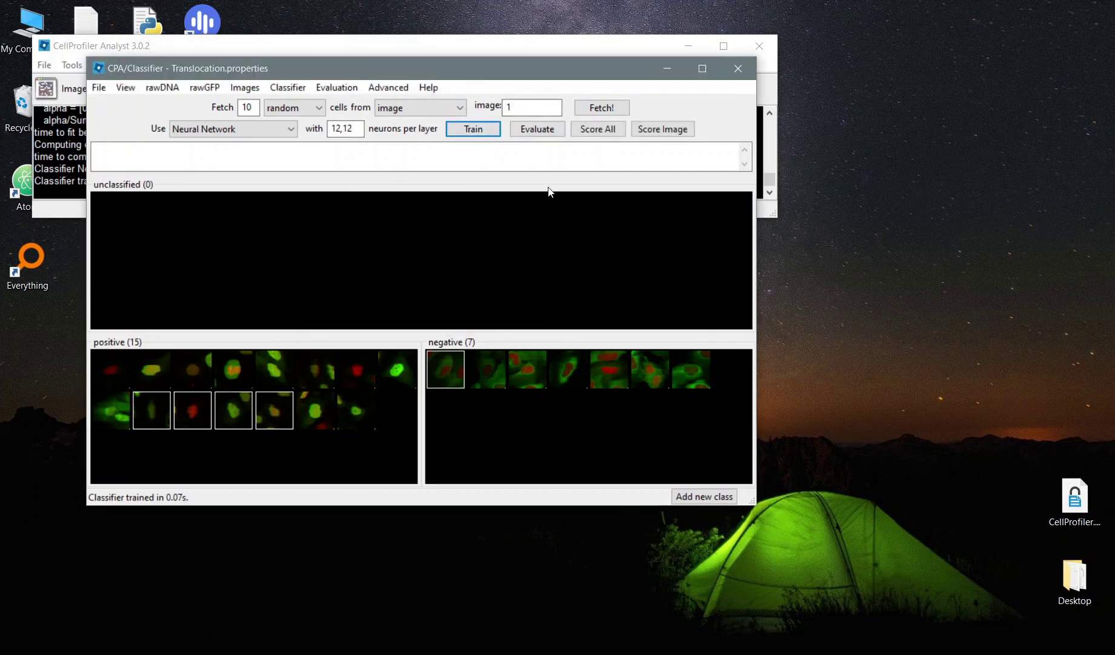
pyautogui.click(535, 130)
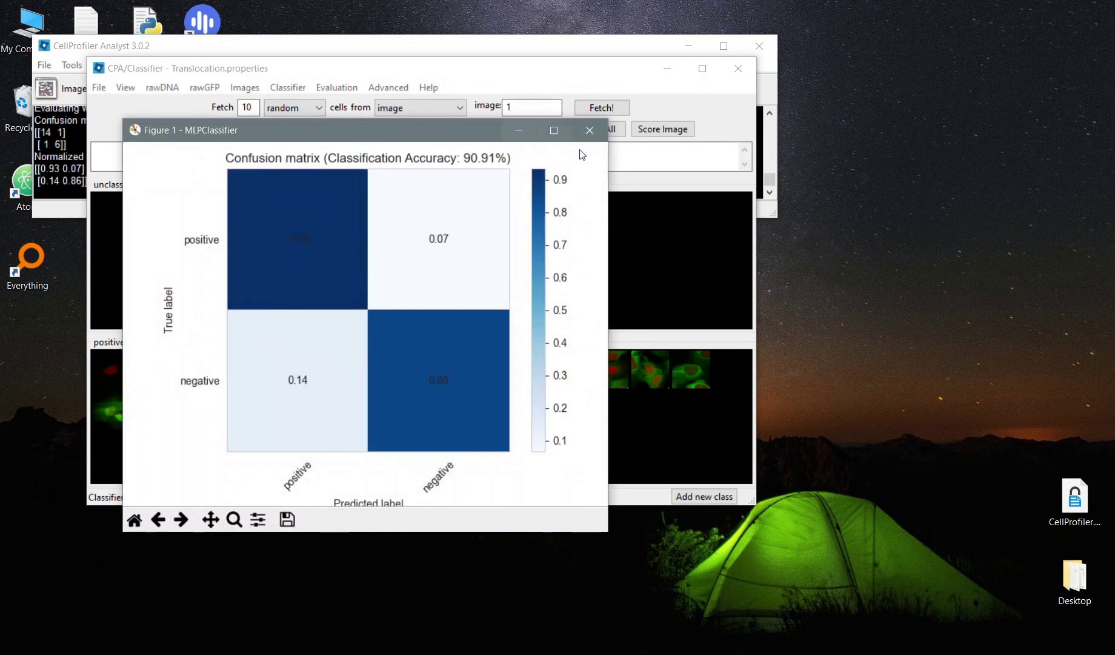
pyautogui.click(595, 133)
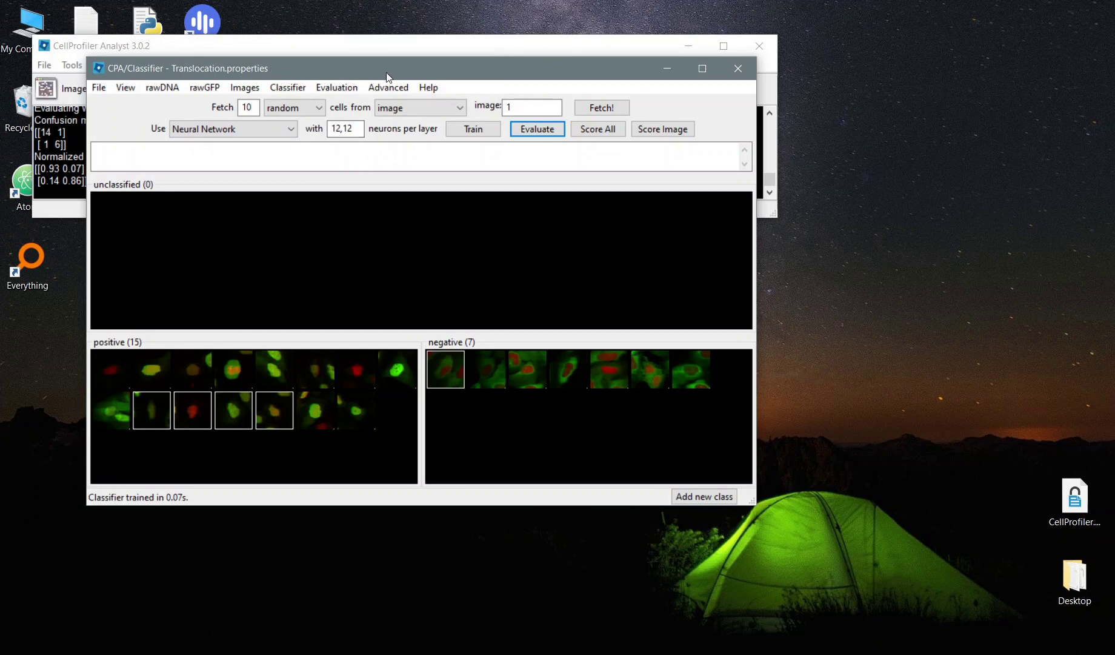
# Step: Toggle scaling normalization of training data in the Advanced options
pyautogui.click(221, 128)
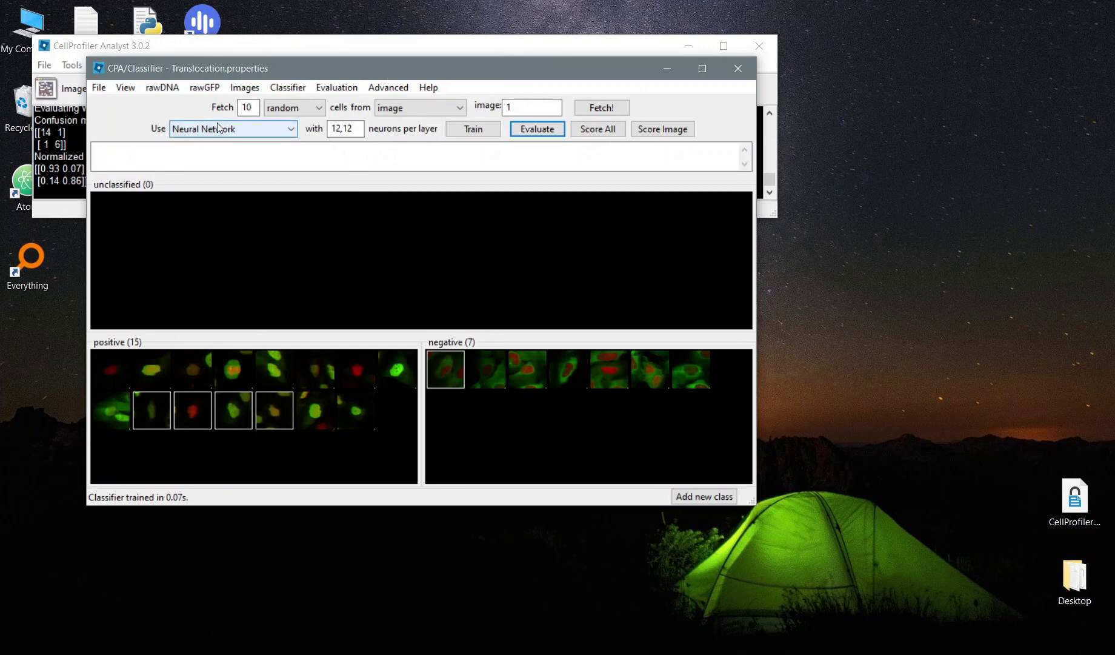
pyautogui.click(396, 86)
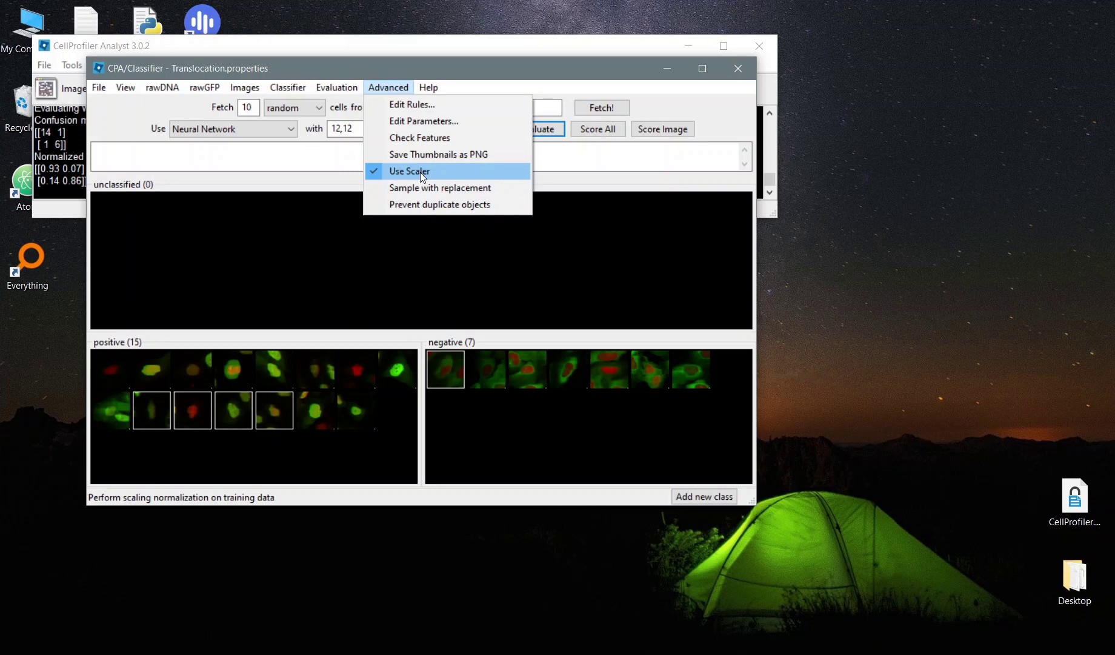
pyautogui.click(420, 172)
pyautogui.click(383, 84)
pyautogui.click(420, 87)
# Step: Retrain and evaluate the Neural Network, getting 68.18% accuracy, then close the figure
pyautogui.click(473, 129)
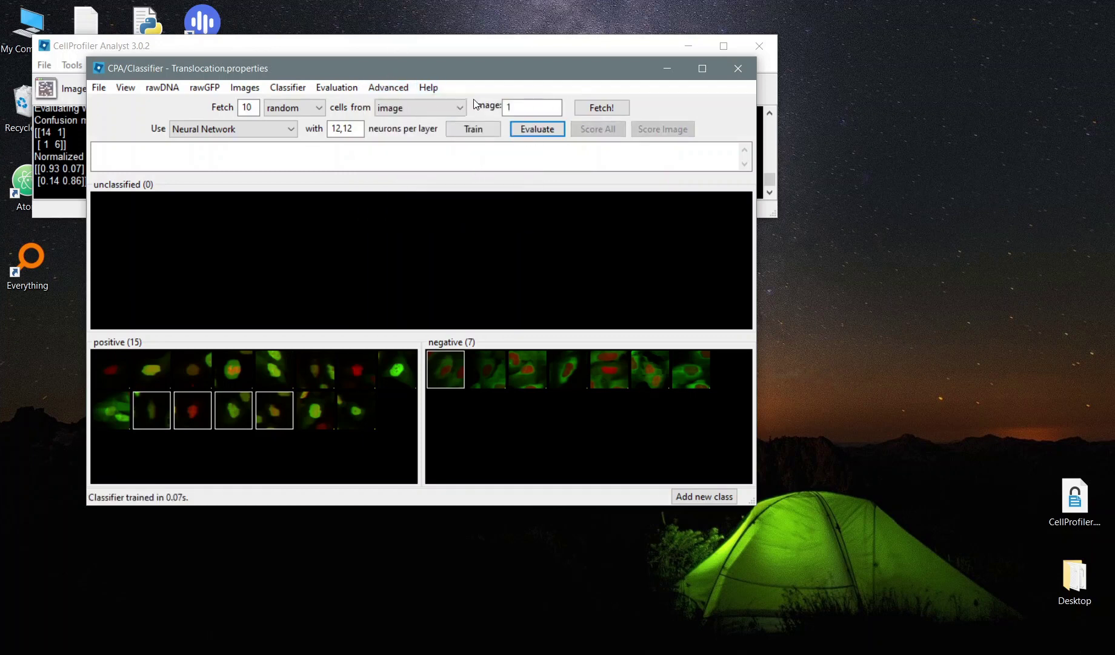
pyautogui.click(540, 130)
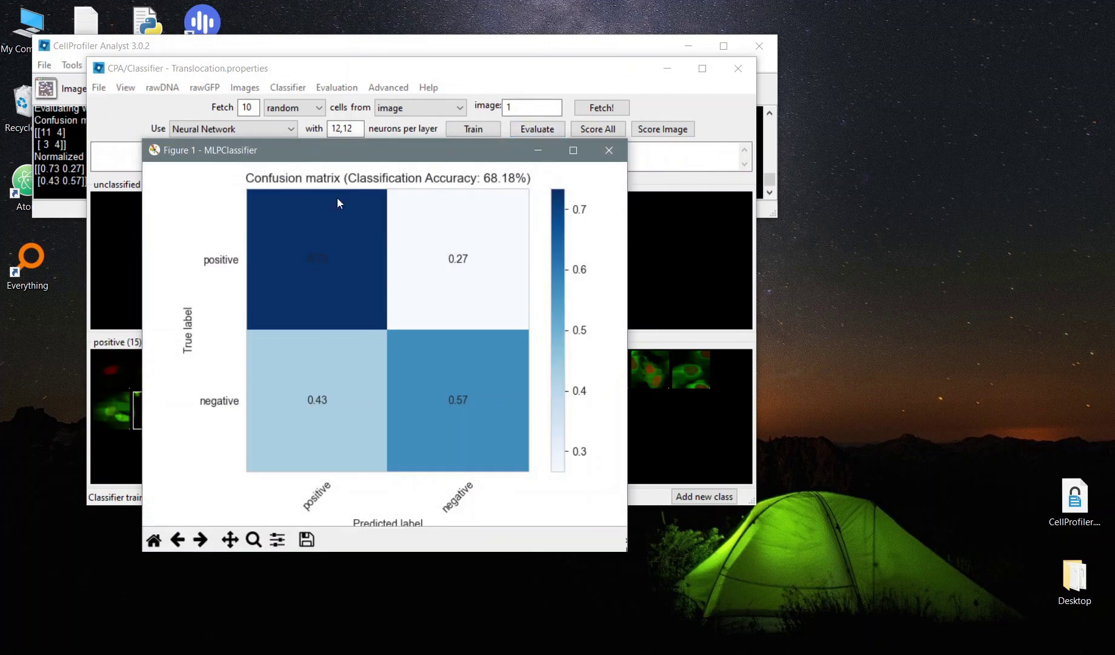
pyautogui.click(609, 150)
pyautogui.click(400, 87)
pyautogui.click(400, 171)
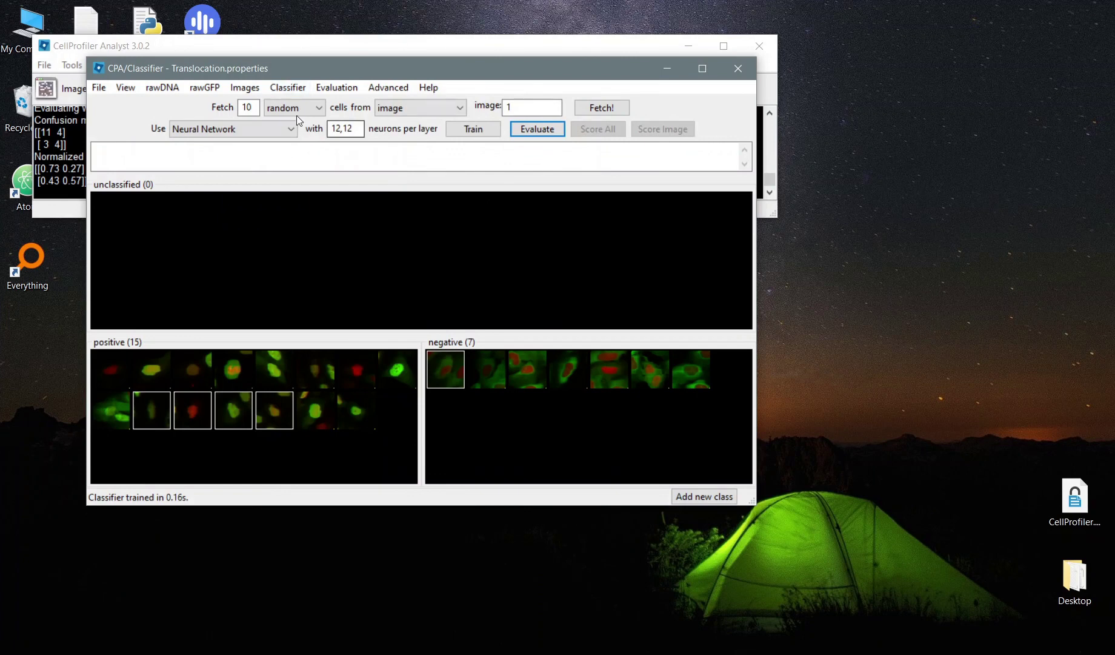
# Step: Switch to a RandomForest classifier with Use Scaler enabled and retrain it
pyautogui.click(262, 131)
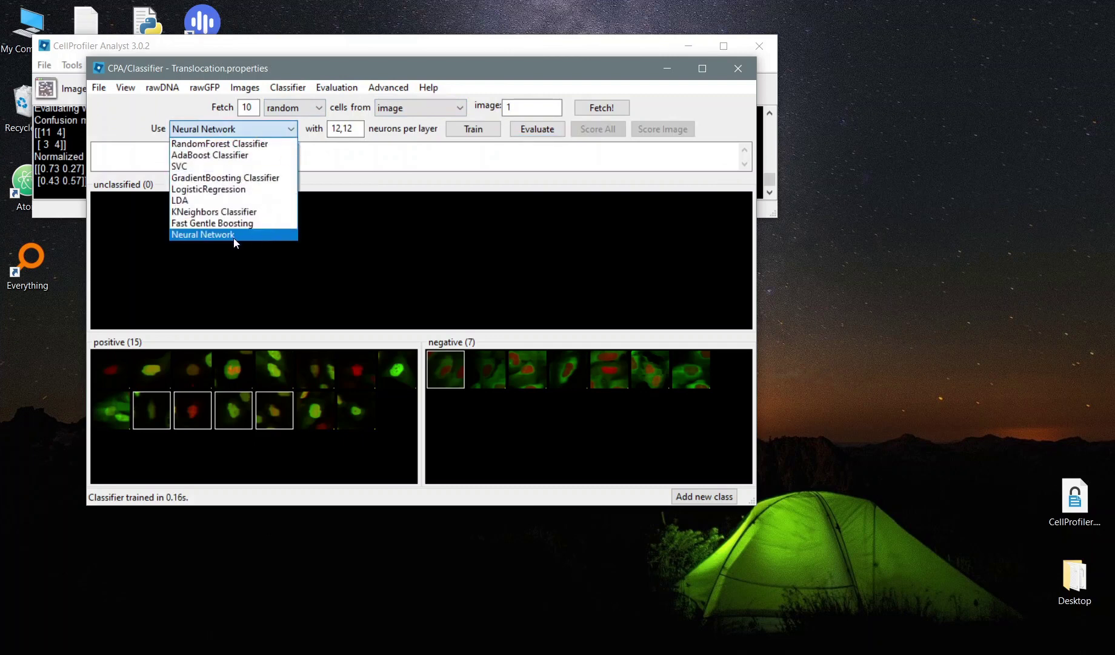
pyautogui.click(218, 144)
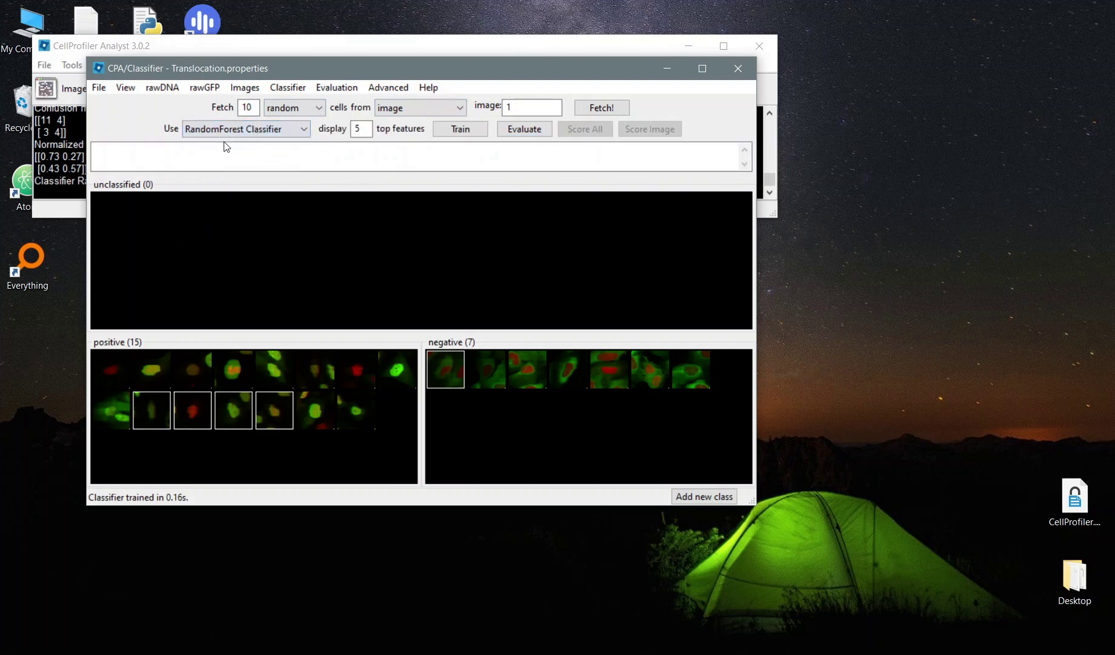
pyautogui.click(380, 91)
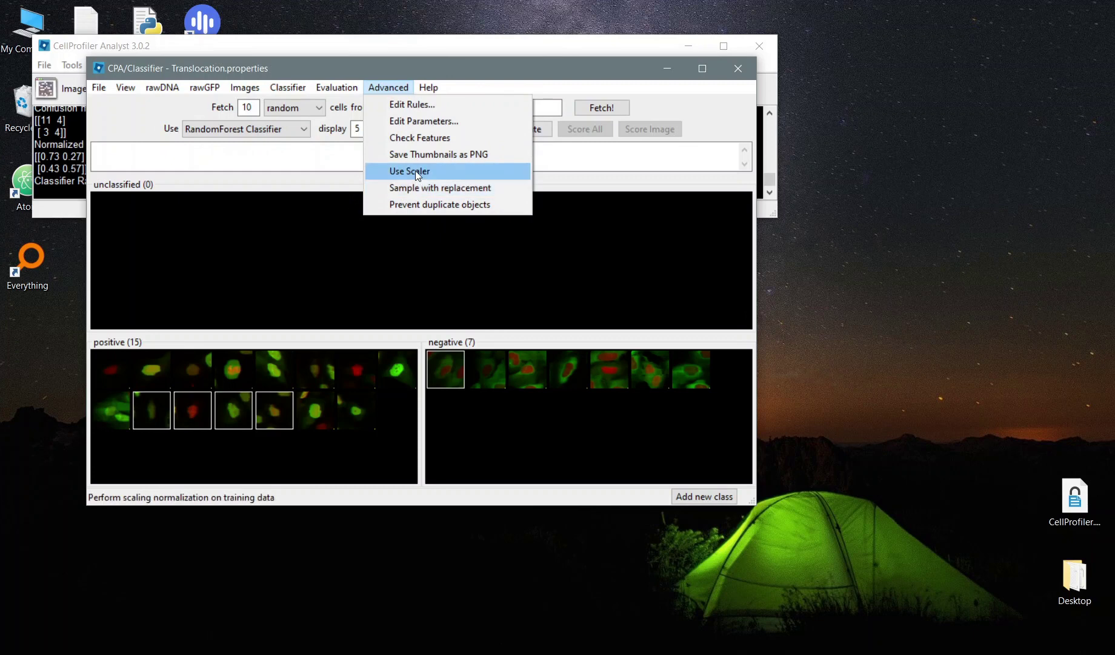
pyautogui.click(436, 172)
pyautogui.click(462, 129)
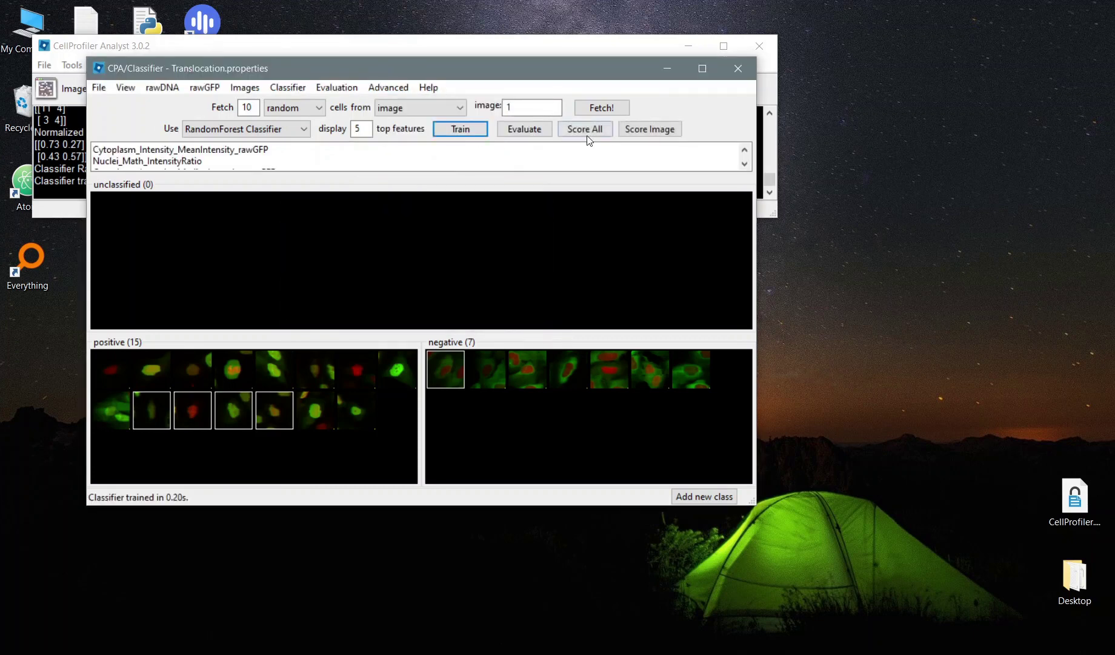
# Step: Score all cells, accepting the settings and overwriting the previous class results
pyautogui.click(585, 129)
pyautogui.click(390, 359)
pyautogui.click(529, 290)
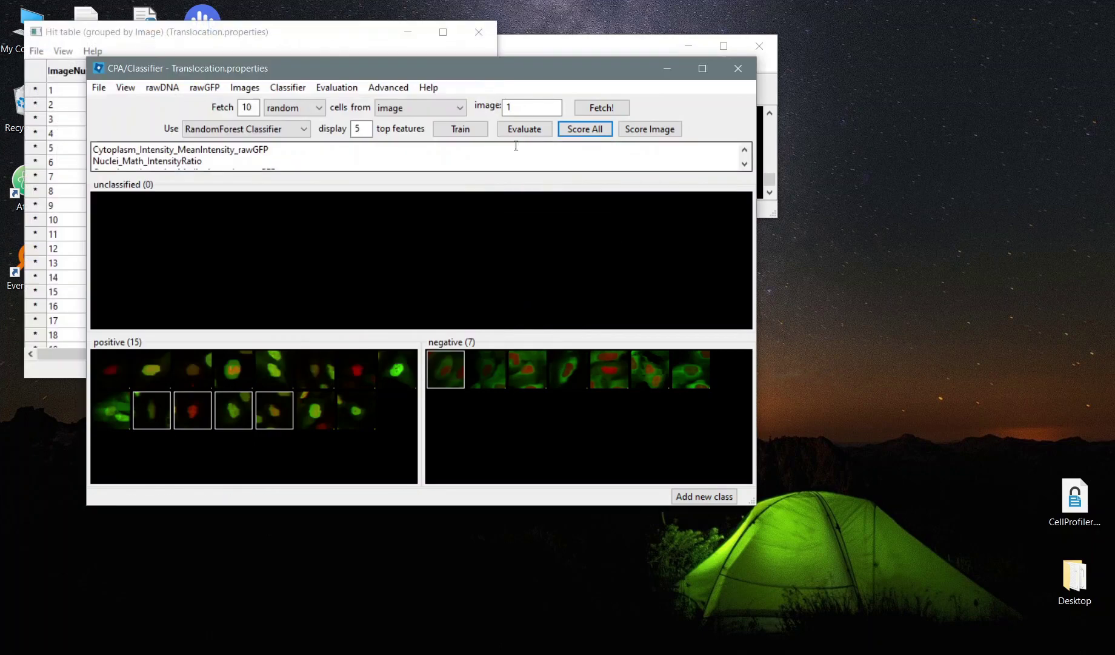
# Step: Close the hit table, move the classifier window aside and raise the main window
pyautogui.click(487, 35)
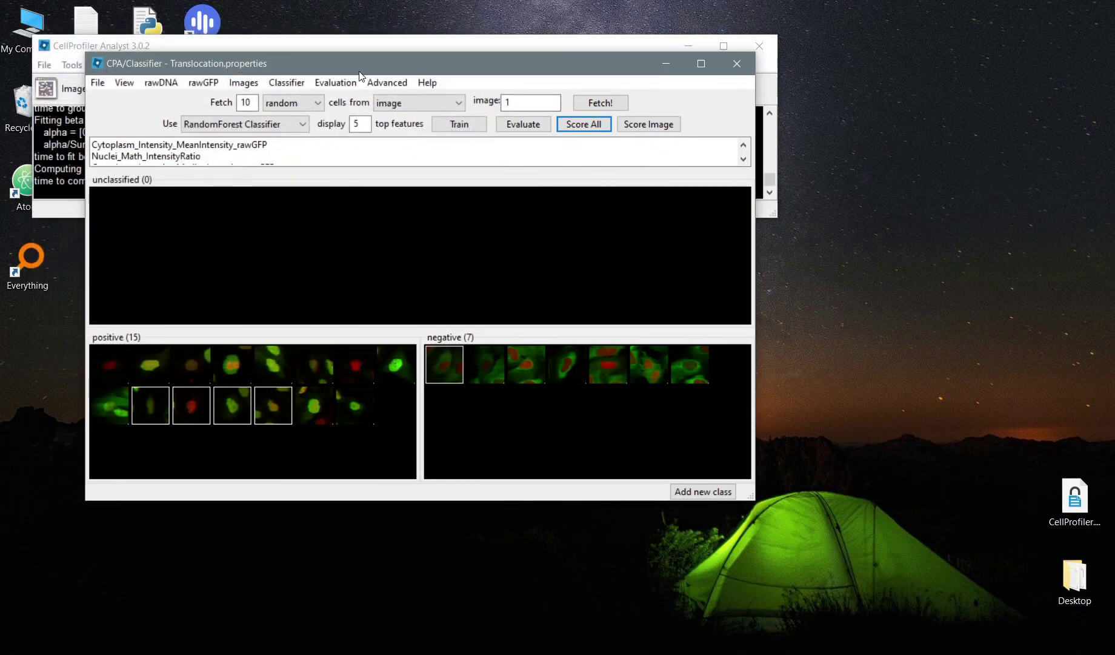
pyautogui.moveTo(361, 87); pyautogui.dragTo(320, 159)
pyautogui.click(367, 56)
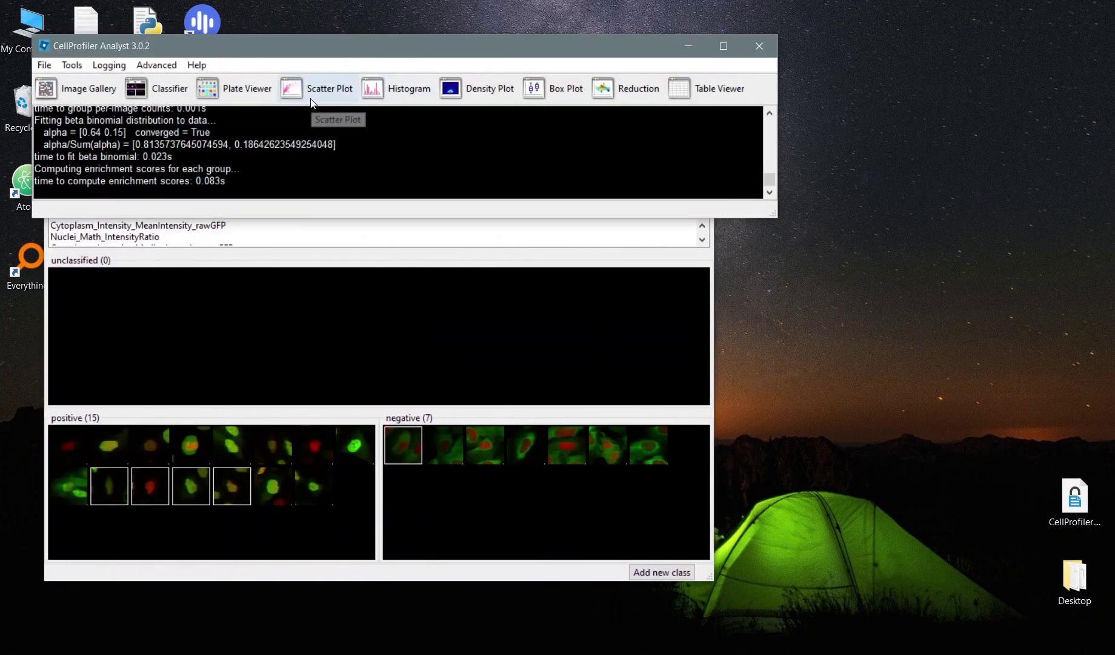
# Step: Open a Reduction plot and draw all cells' PCA scores as PC1 versus PC2
pyautogui.click(640, 95)
pyautogui.moveTo(265, 50); pyautogui.dragTo(812, 148)
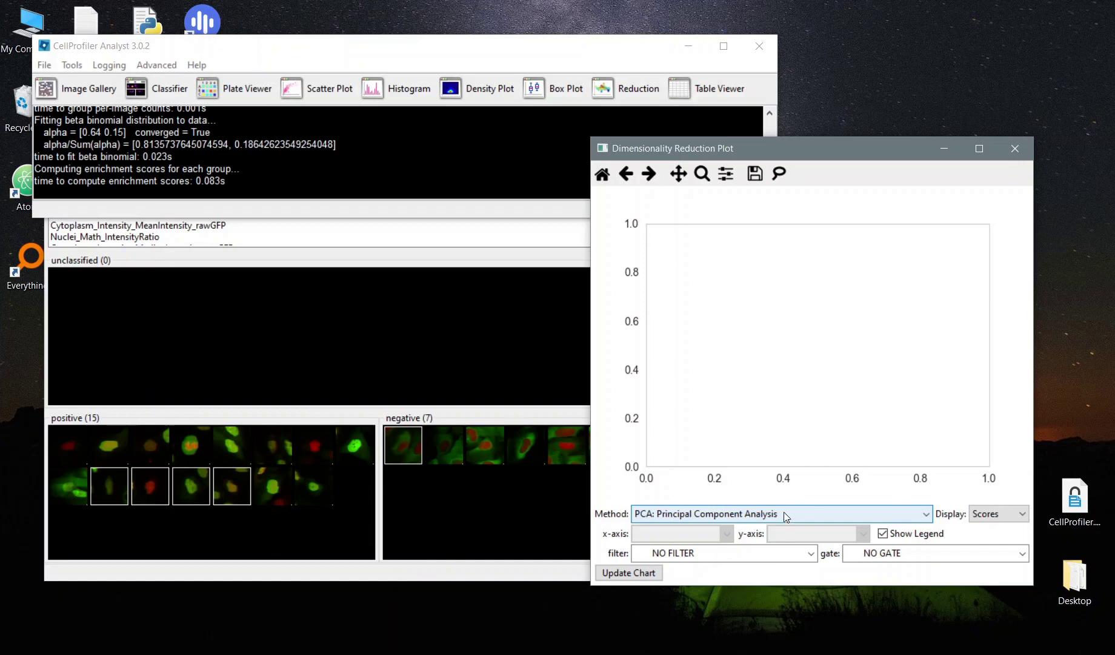
pyautogui.click(619, 573)
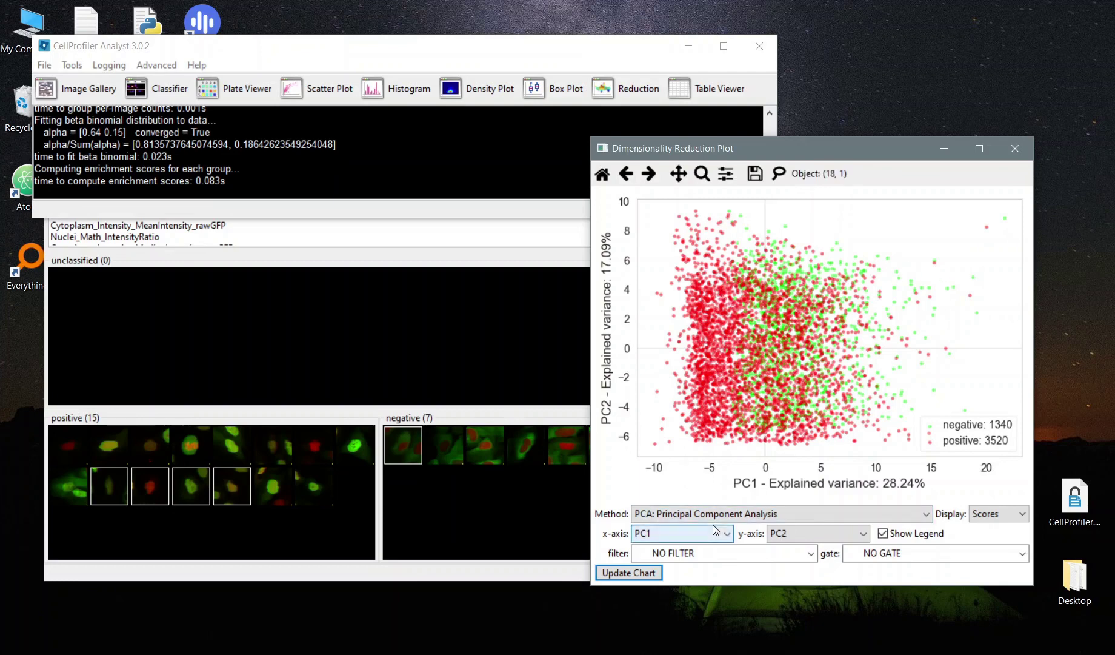
# Step: Set the y-axis component to PC3 and redraw the chart as PC1 versus PC3
pyautogui.click(825, 539)
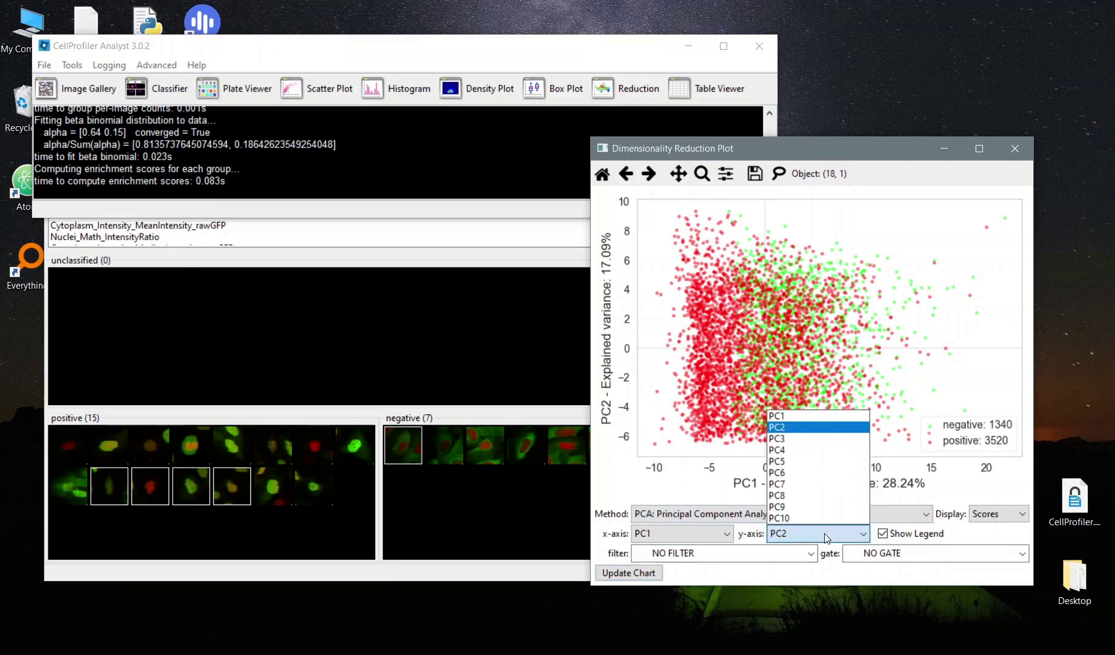
pyautogui.click(794, 439)
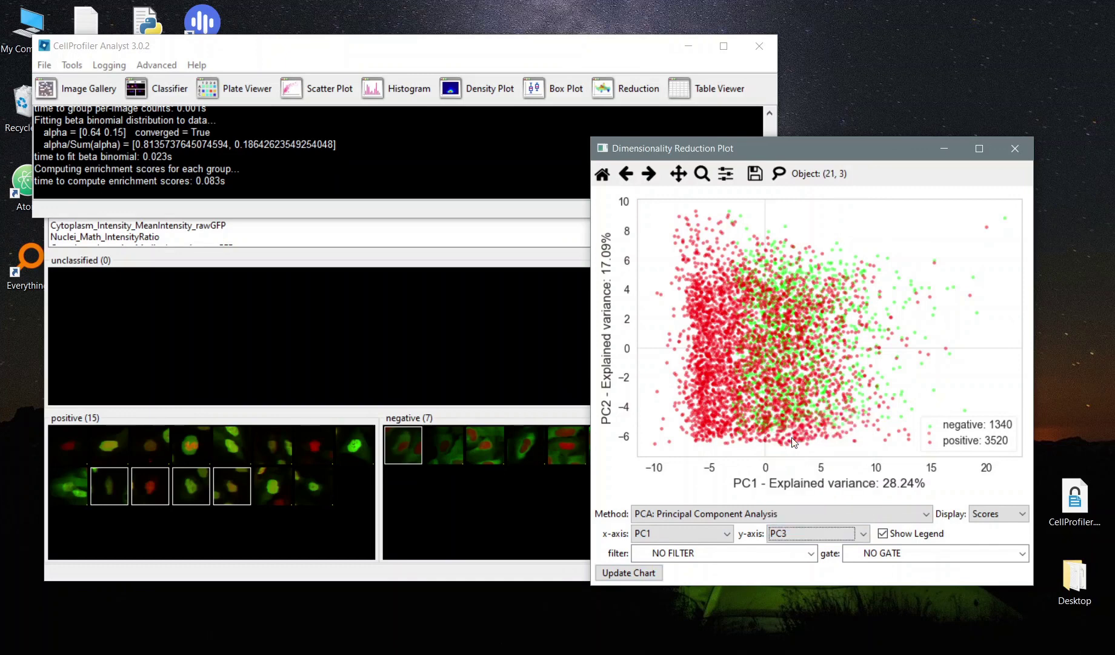
pyautogui.click(626, 572)
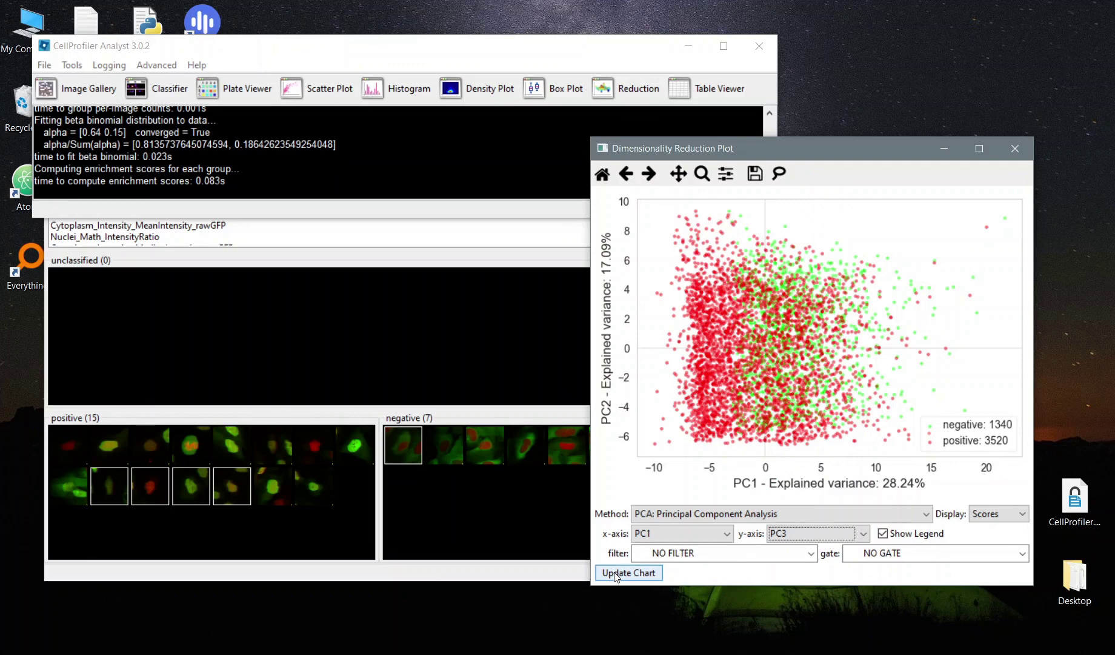
pyautogui.click(858, 532)
pyautogui.click(856, 536)
pyautogui.click(856, 536)
pyautogui.click(619, 574)
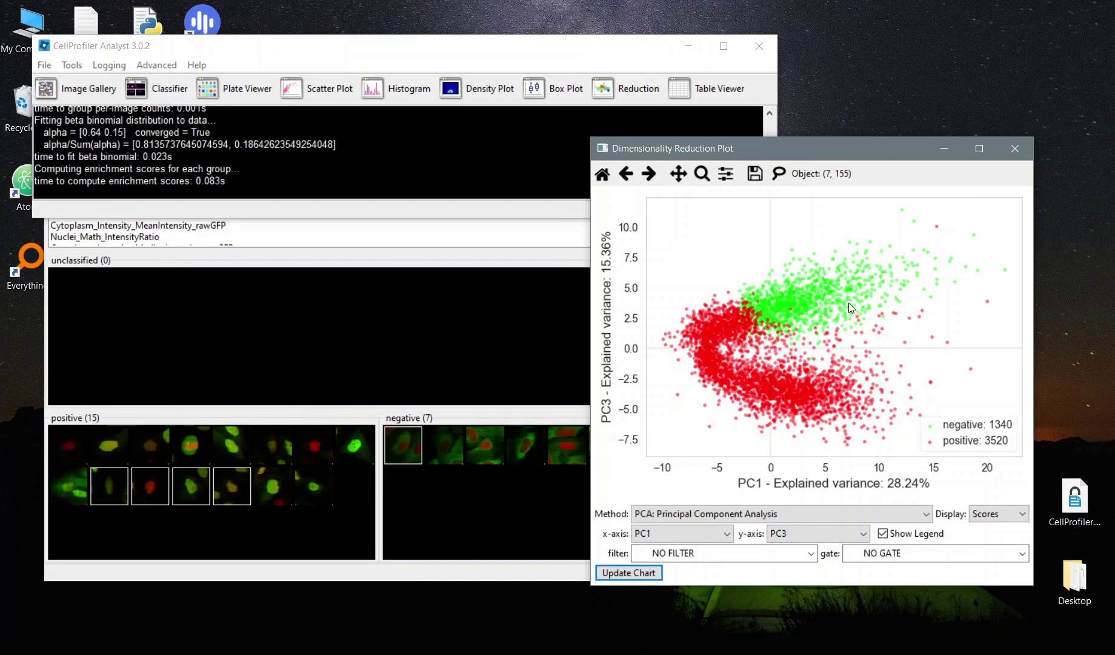
# Step: Create a gate named 'Positive' as a rectangle over the lower-right red points
pyautogui.click(885, 551)
pyautogui.click(885, 551)
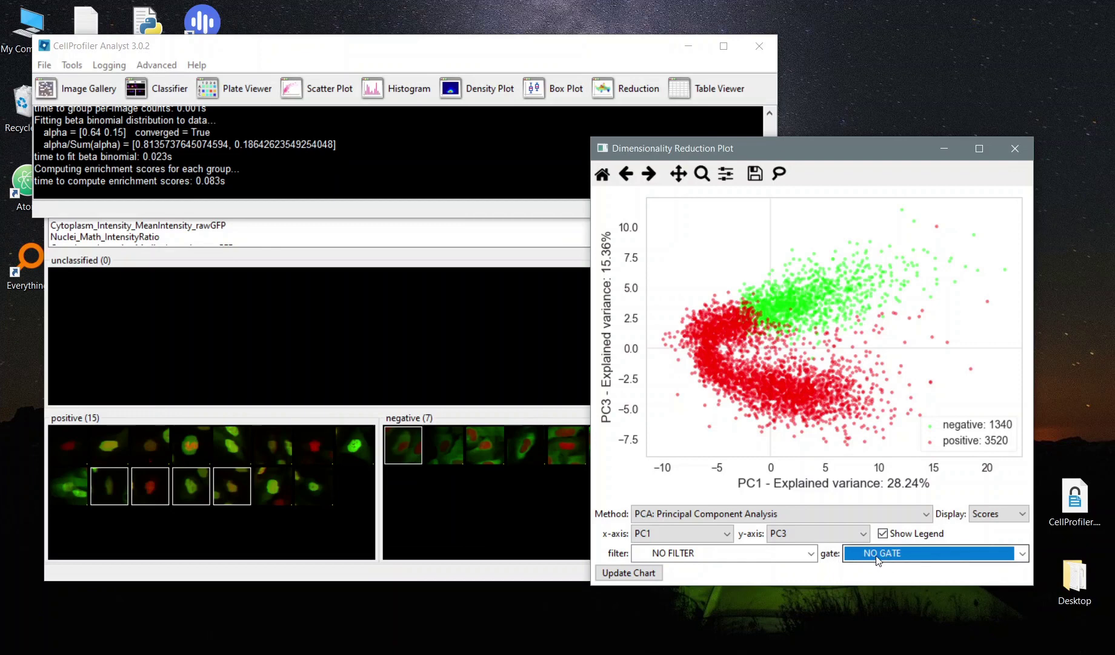
pyautogui.click(1018, 555)
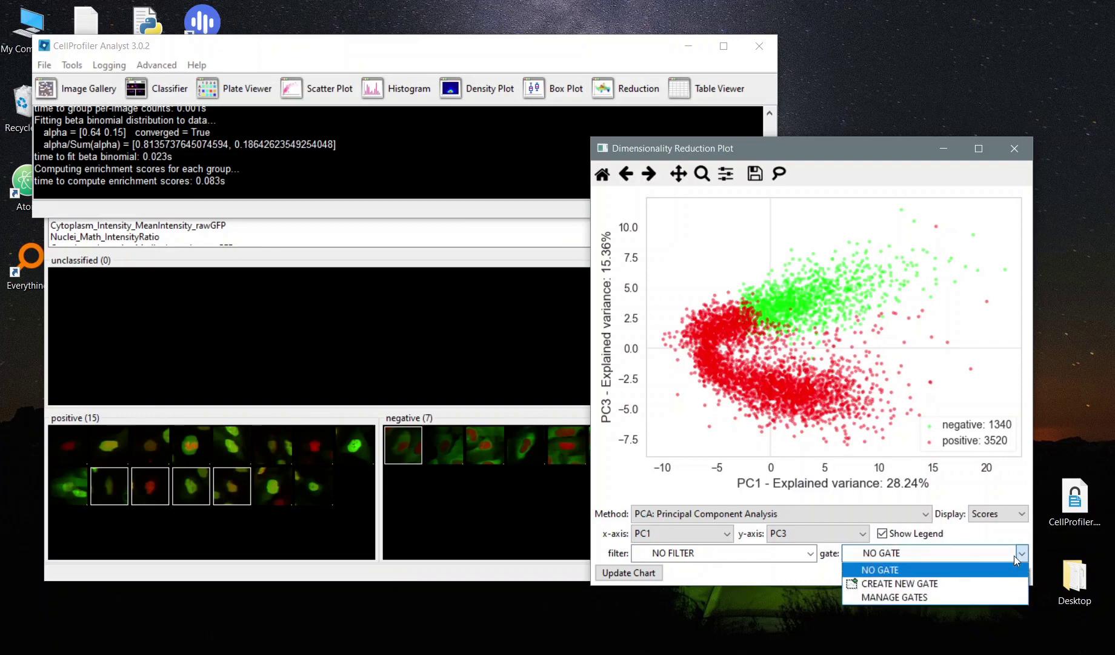
pyautogui.click(925, 589)
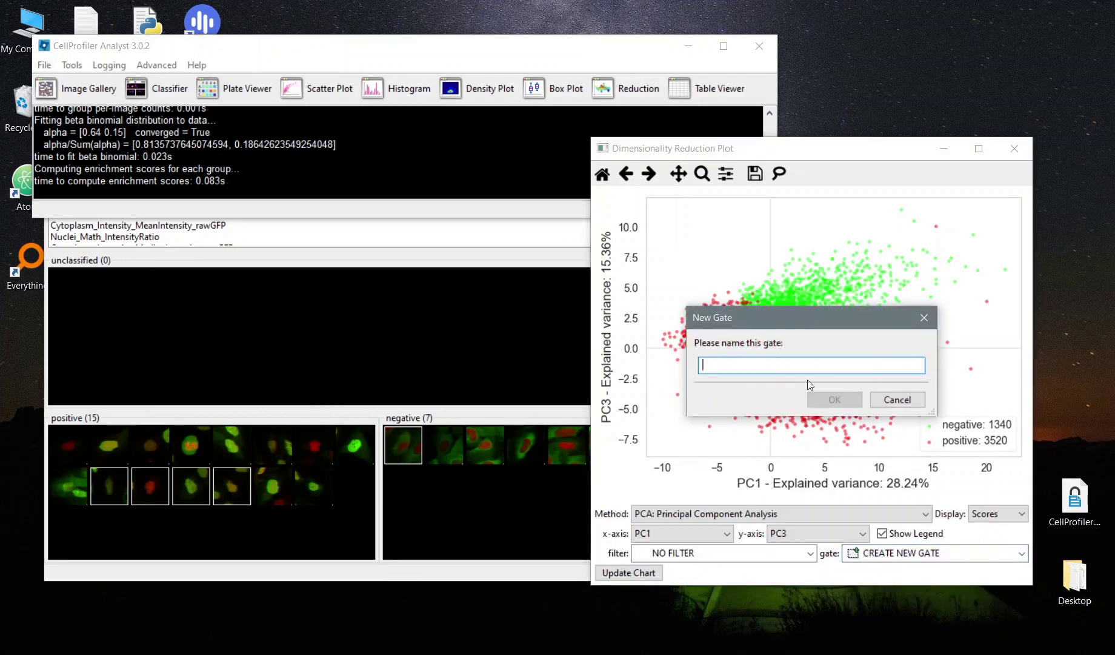
pyautogui.write('Positive')
pyautogui.press('Return')
pyautogui.moveTo(835, 381); pyautogui.dragTo(910, 438)
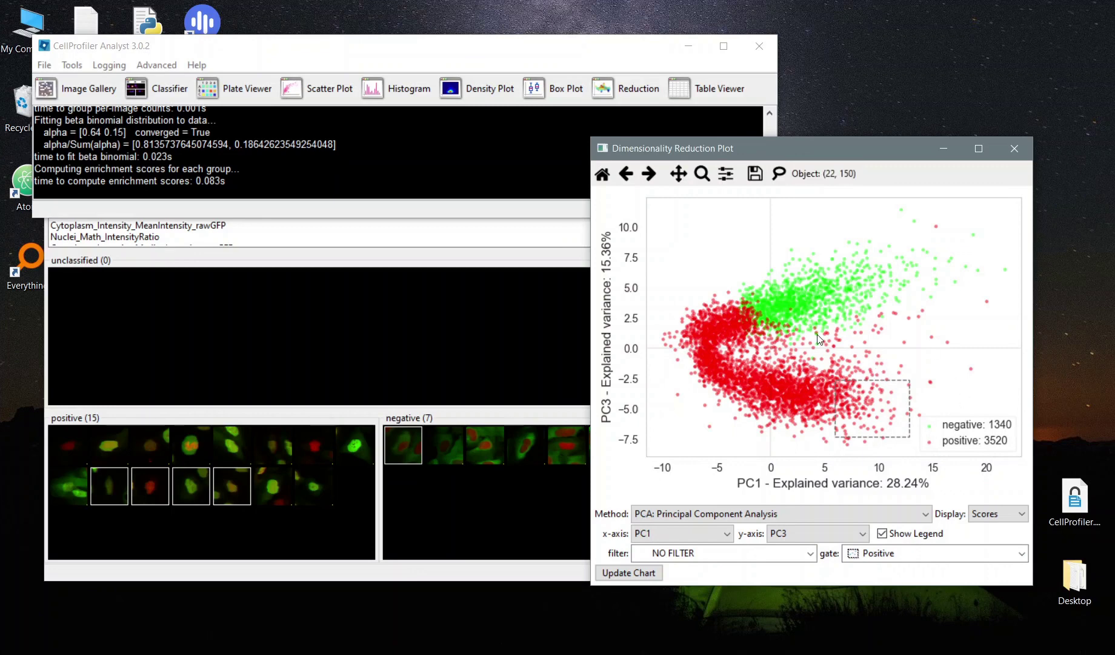
# Step: Set the classifier to draw cells from the Positive gate and fetch two batches
pyautogui.click(285, 267)
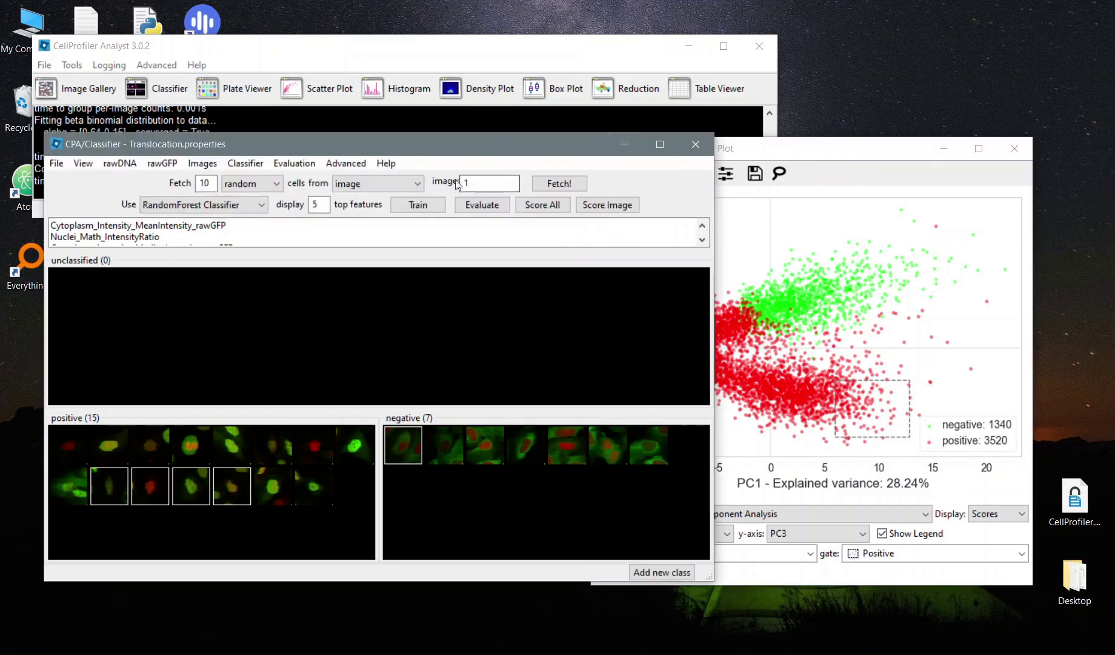
pyautogui.click(361, 186)
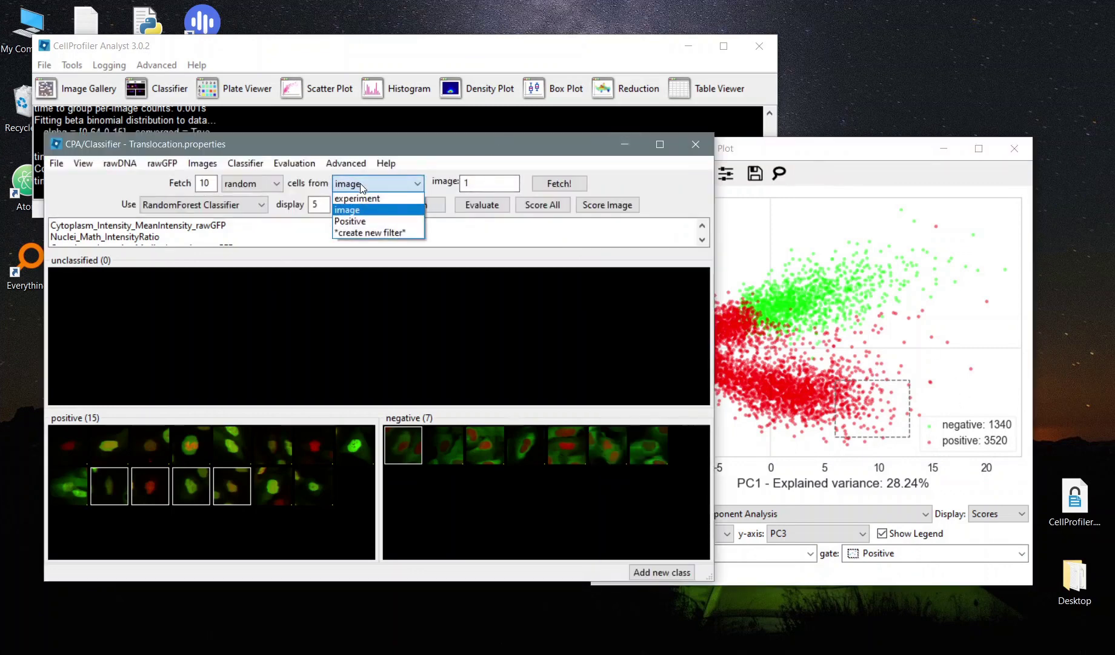
pyautogui.click(355, 223)
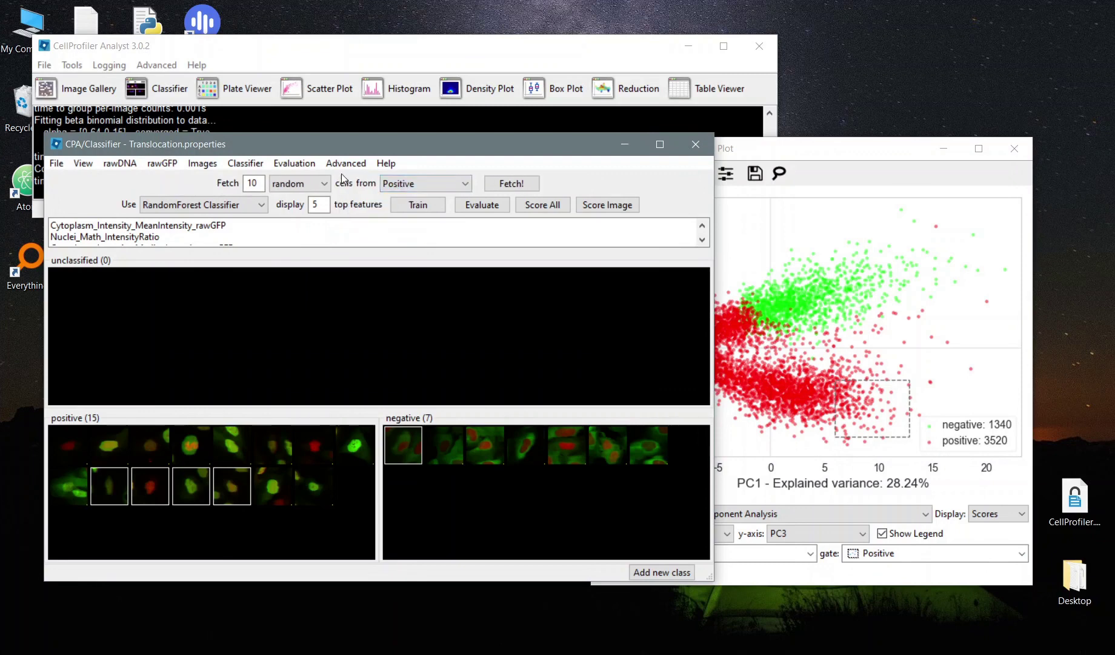
pyautogui.click(508, 185)
pyautogui.click(509, 185)
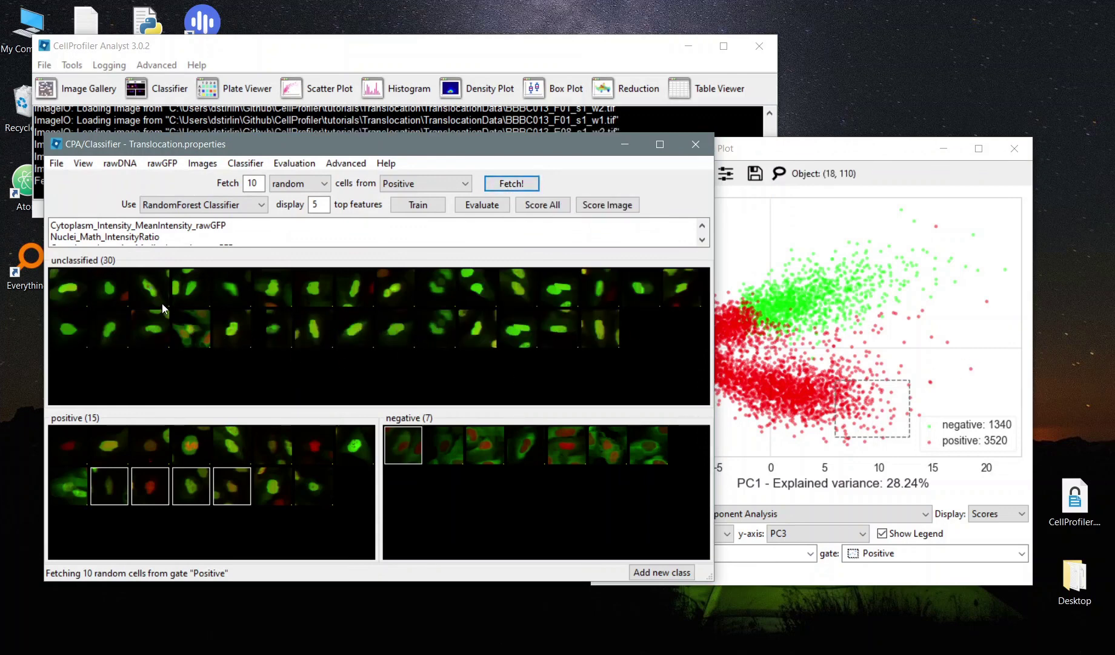
# Step: Select all unclassified cell thumbnails and delete them
pyautogui.click(374, 332)
pyautogui.hotkey('ctrl', 'a')
pyautogui.press('Delete')
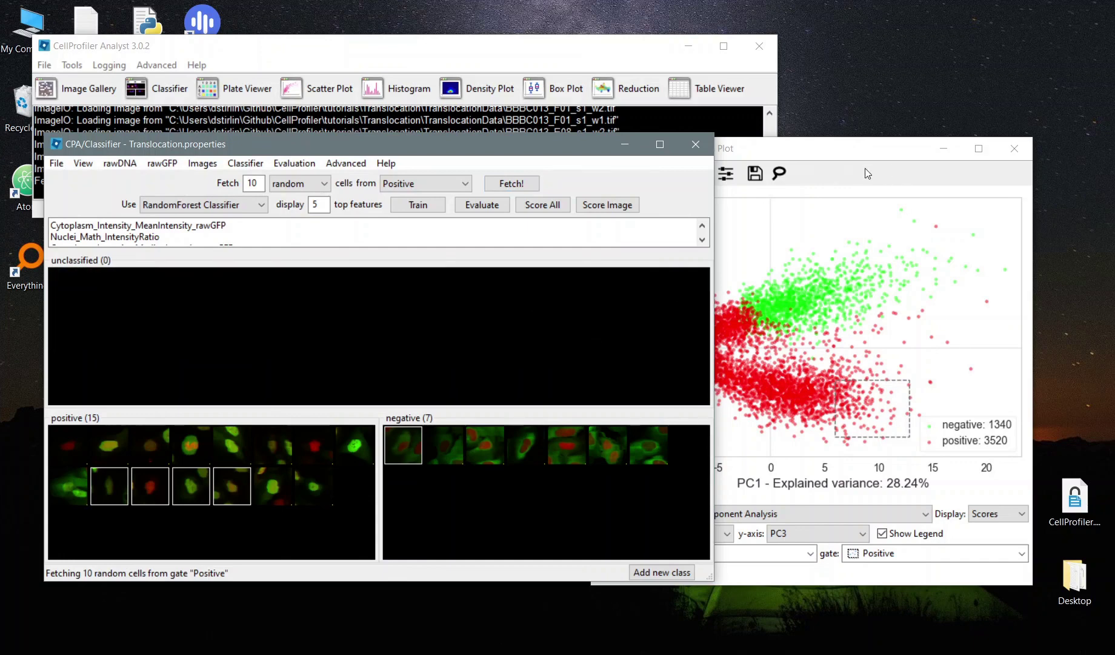
pyautogui.click(834, 153)
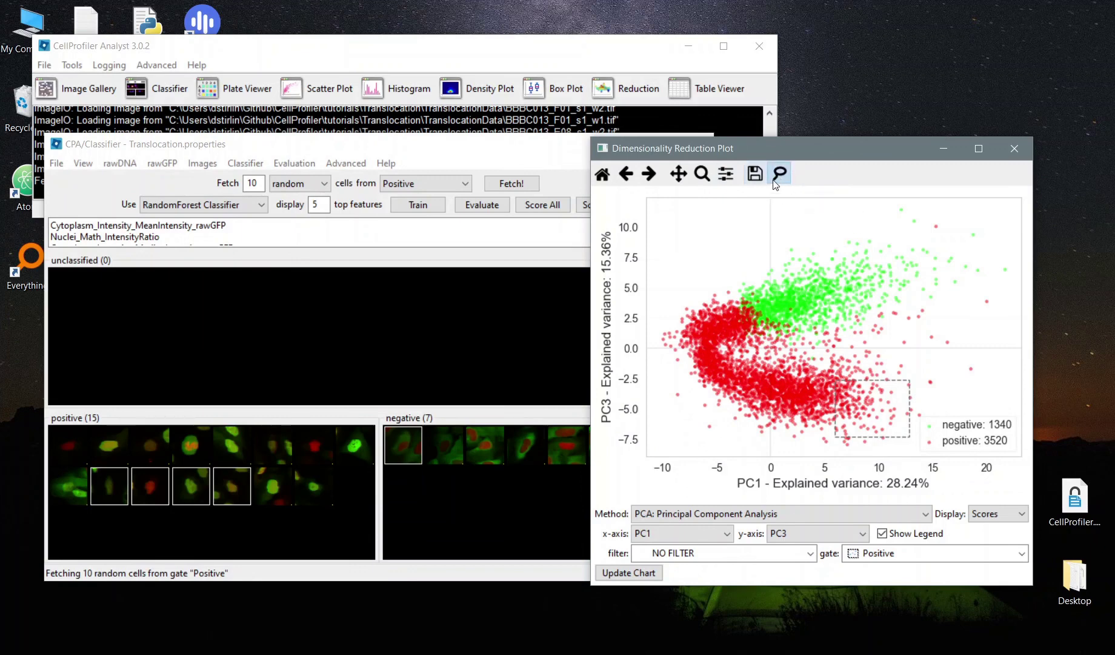
pyautogui.click(780, 175)
pyautogui.rightClick(880, 273)
pyautogui.click(893, 221)
pyautogui.moveTo(865, 273); pyautogui.dragTo(893, 223)
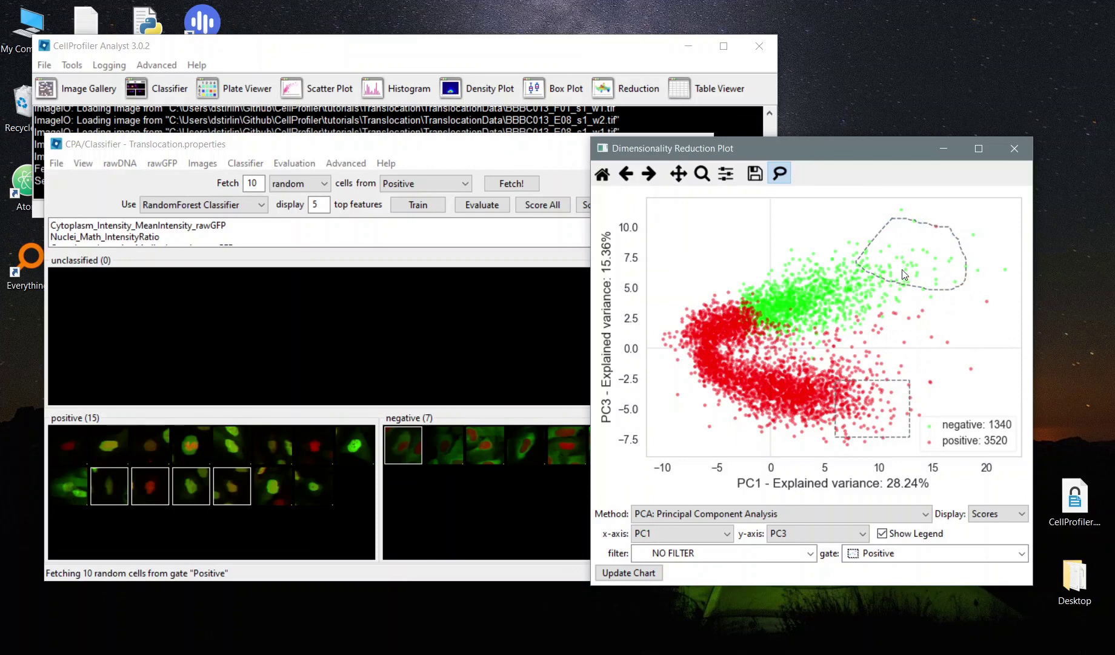
pyautogui.rightClick(926, 247)
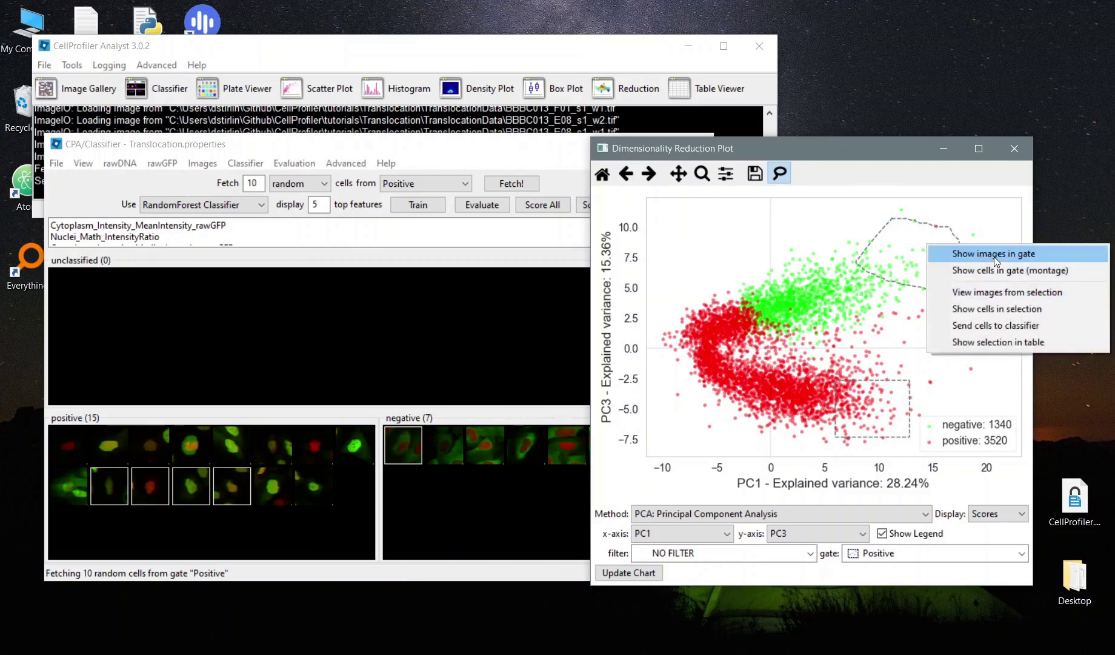
pyautogui.click(990, 311)
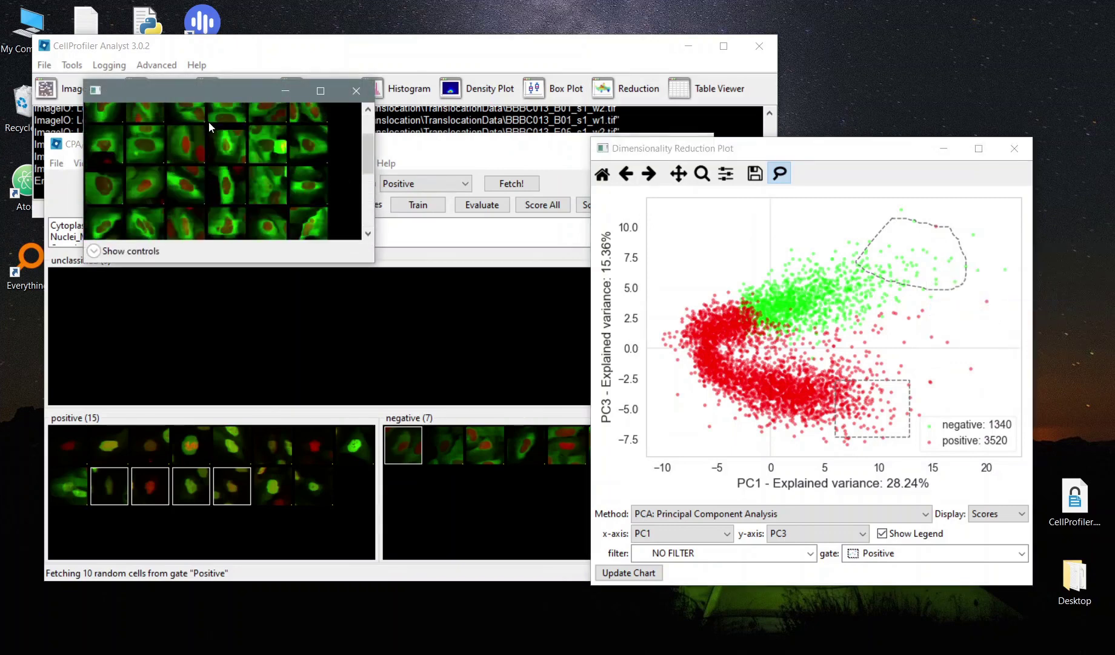
pyautogui.click(357, 91)
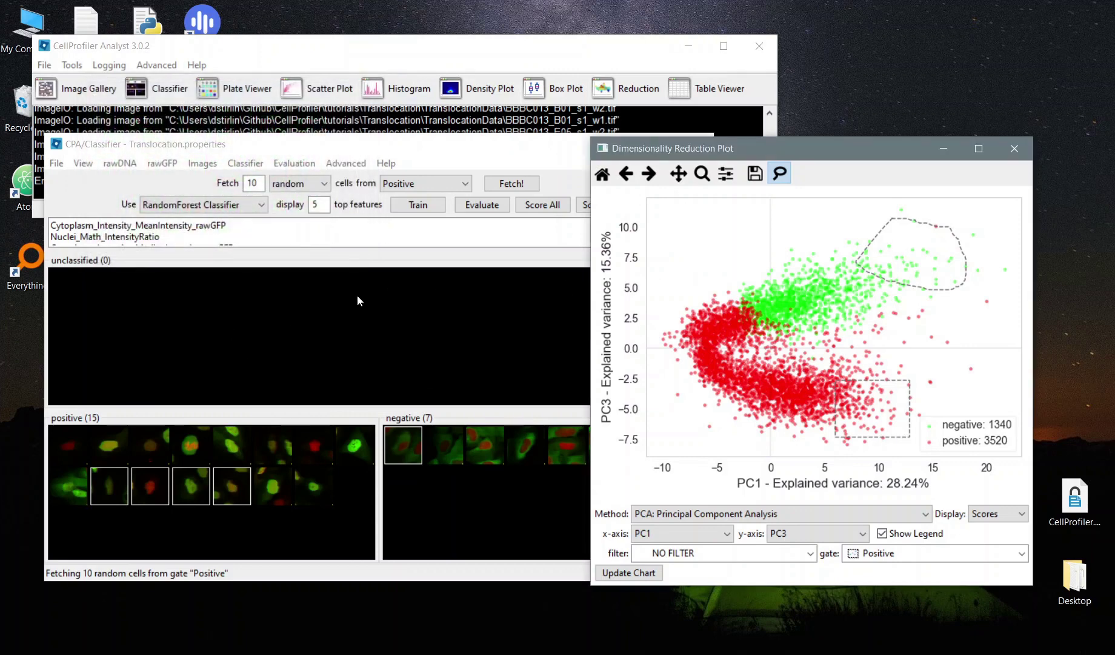
pyautogui.rightClick(909, 252)
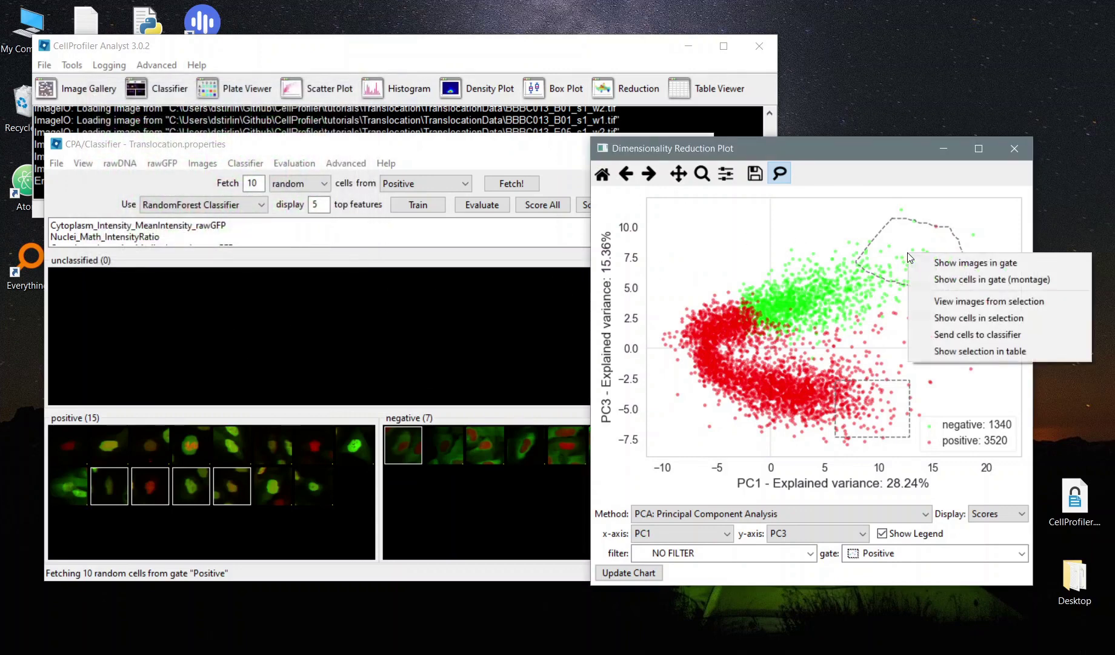
pyautogui.click(971, 334)
pyautogui.click(162, 327)
pyautogui.scroll(-1, 162, 327)
pyautogui.scroll(1, 162, 328)
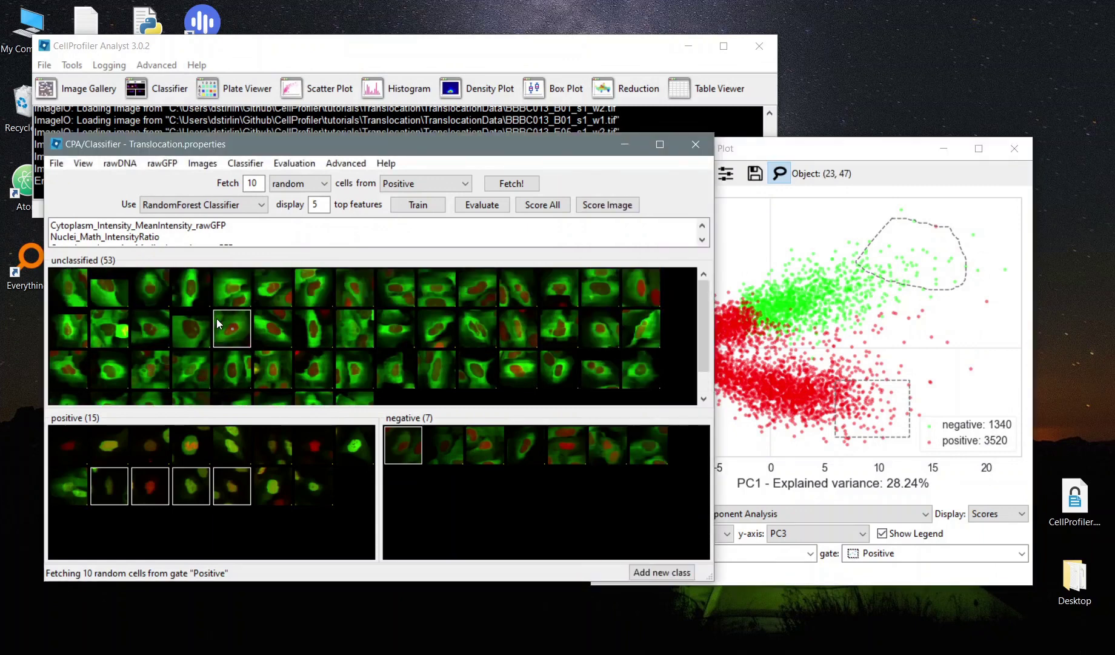
pyautogui.hotkey('ctrl', 'a')
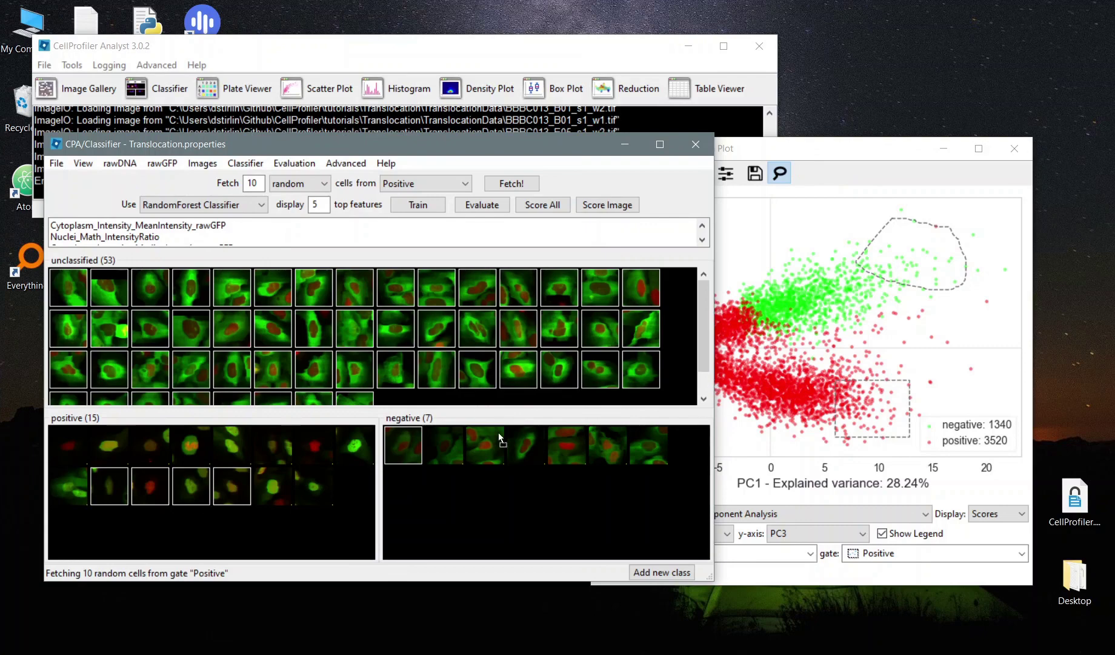
pyautogui.moveTo(498, 431); pyautogui.dragTo(500, 435)
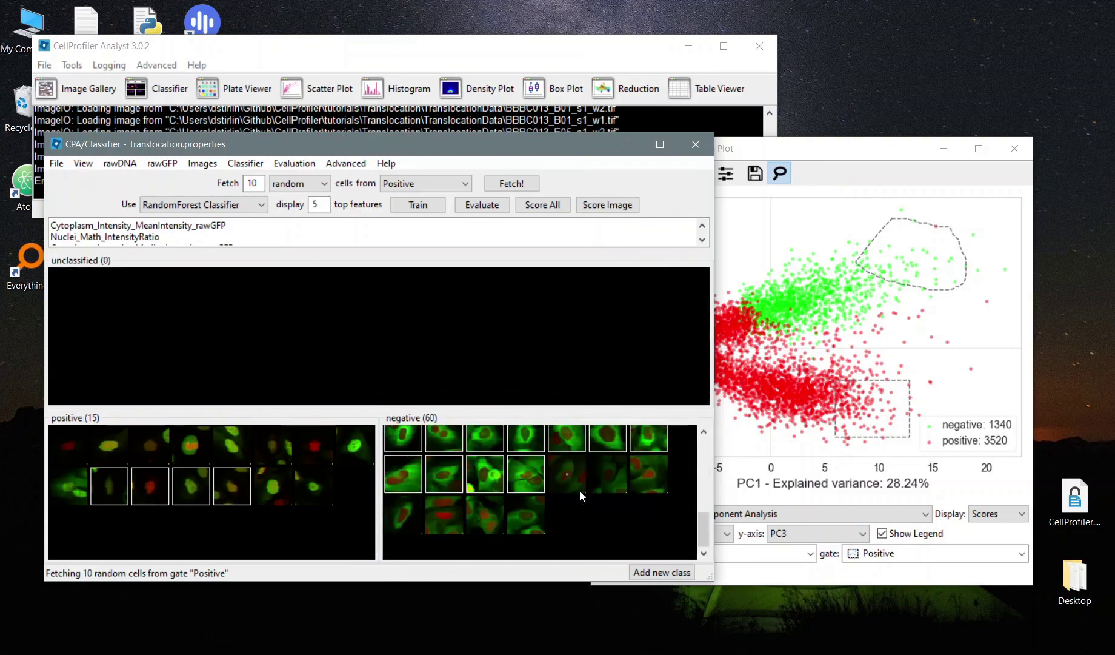
pyautogui.press('Delete')
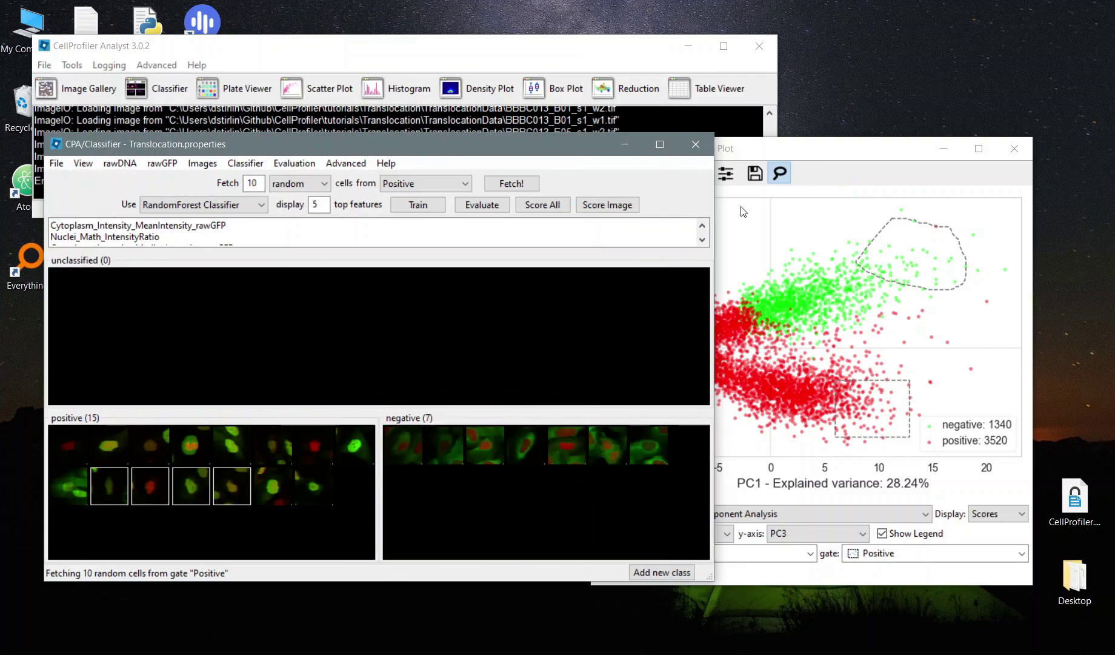
# Step: Lasso cells at the red cloud's left edge and send 100 to the classifier
pyautogui.click(836, 152)
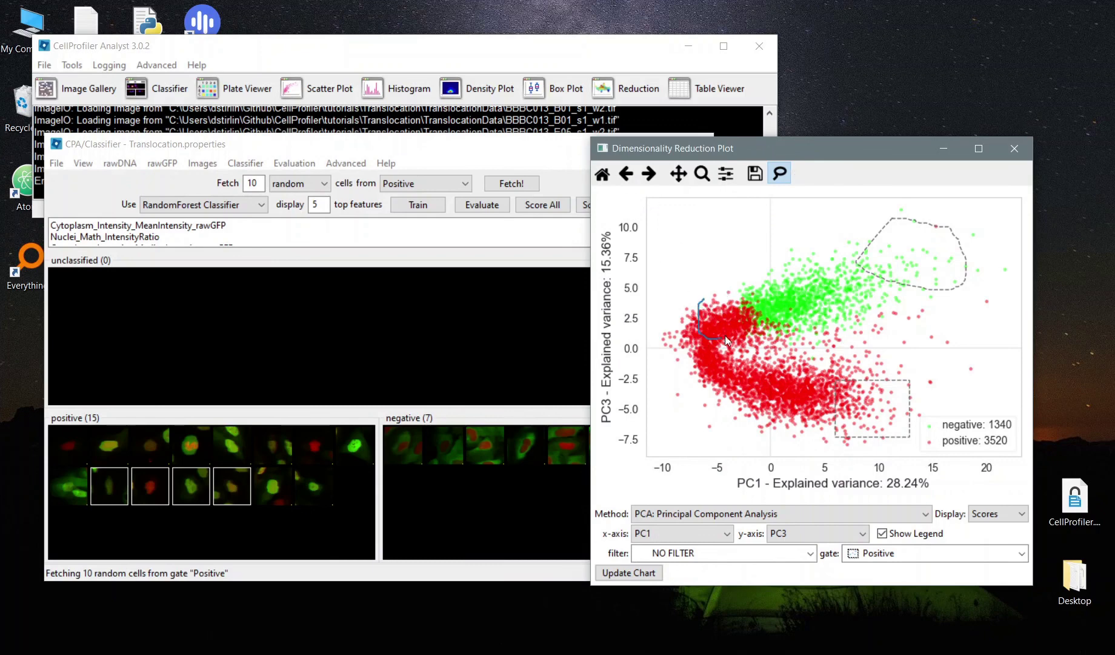
pyautogui.moveTo(700, 303); pyautogui.dragTo(720, 323)
pyautogui.click(770, 402)
pyautogui.click(862, 401)
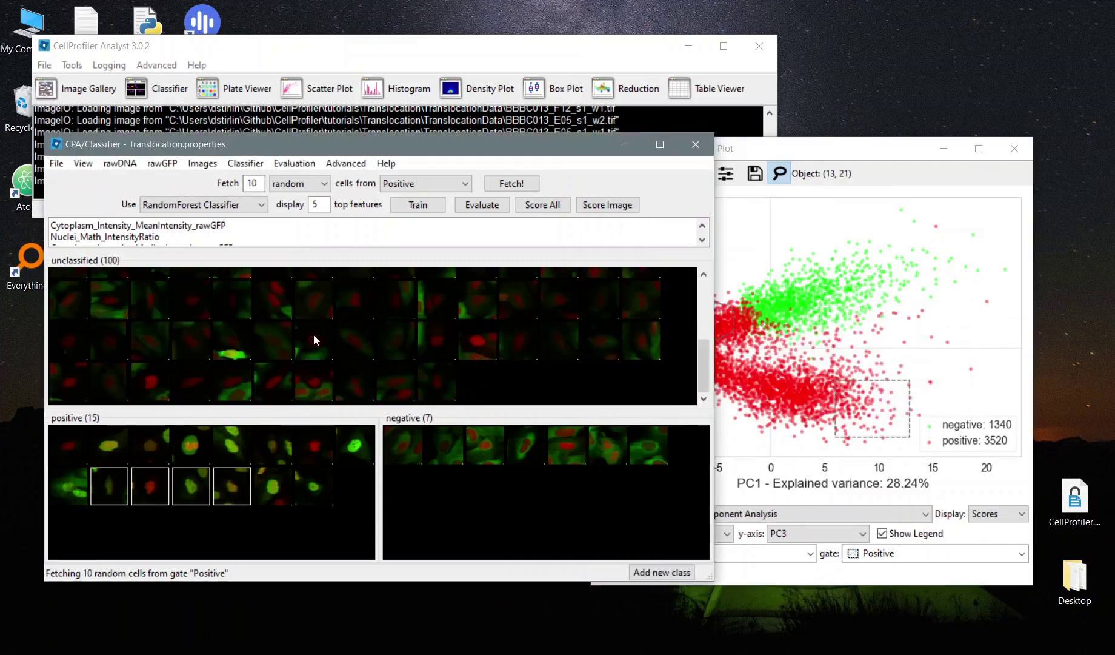
pyautogui.scroll(5, 314, 333)
# Step: Label four fetched cells: two negative and two positive
pyautogui.click(314, 333)
pyautogui.scroll(-5, 314, 334)
pyautogui.moveTo(466, 459); pyautogui.dragTo(474, 479)
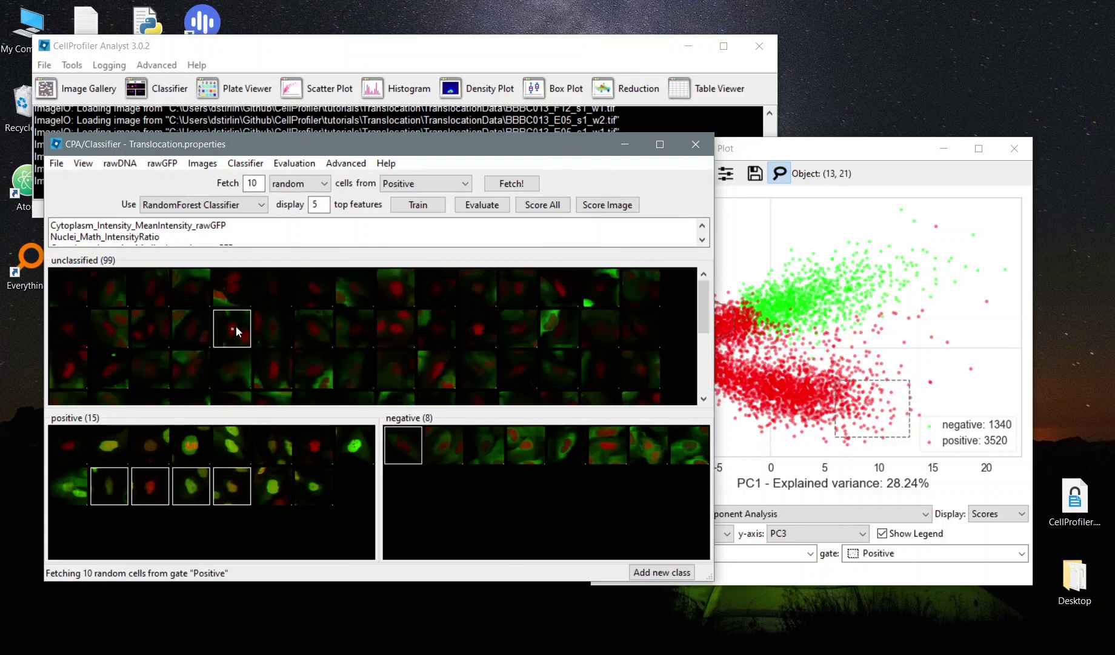
pyautogui.press('1')
pyautogui.click(223, 327)
pyautogui.press('2')
pyautogui.click(394, 331)
pyautogui.press('1')
# Step: Label five more fetched cells: one negative and four positive
pyautogui.click(466, 320)
pyautogui.press('2')
pyautogui.scroll(-2, 458, 399)
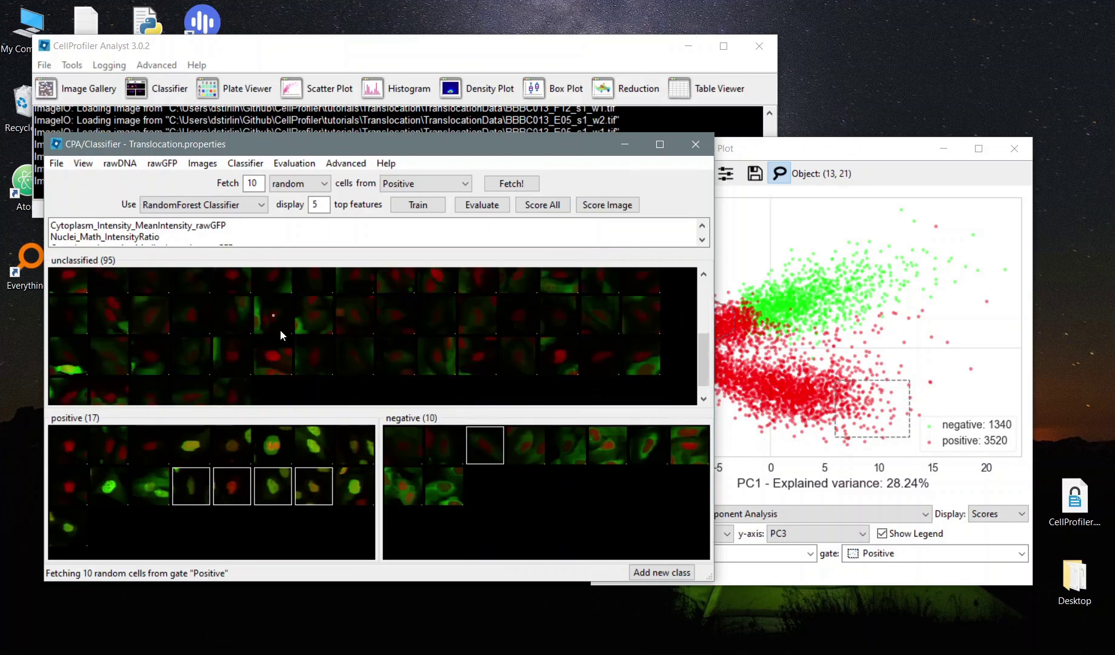
pyautogui.press('1')
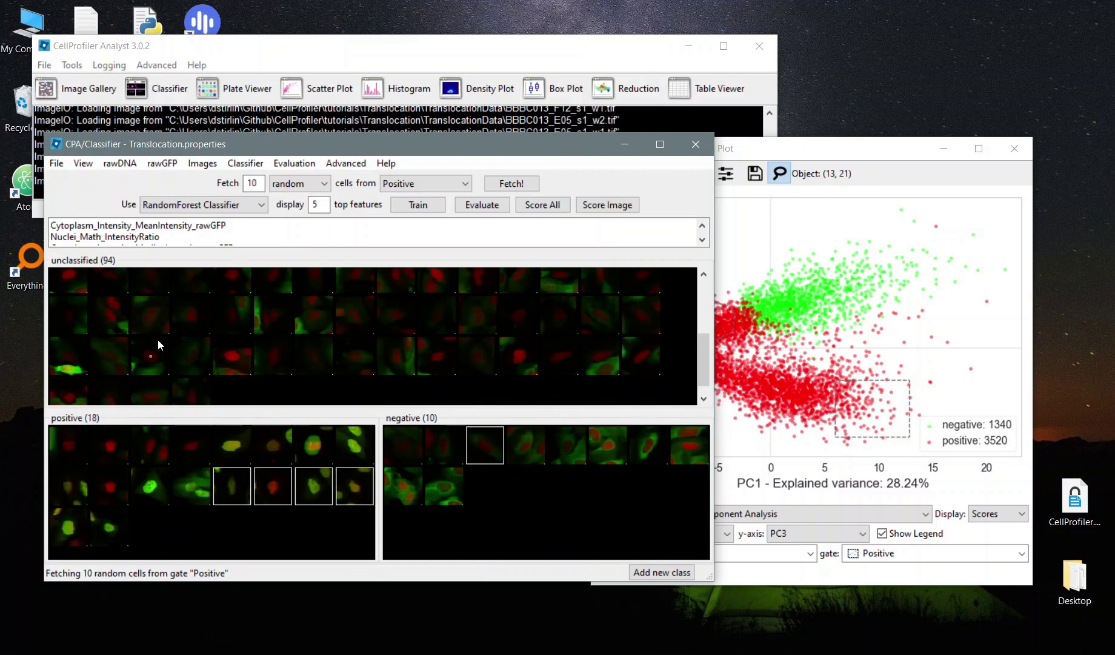
pyautogui.scroll(-1, 158, 338)
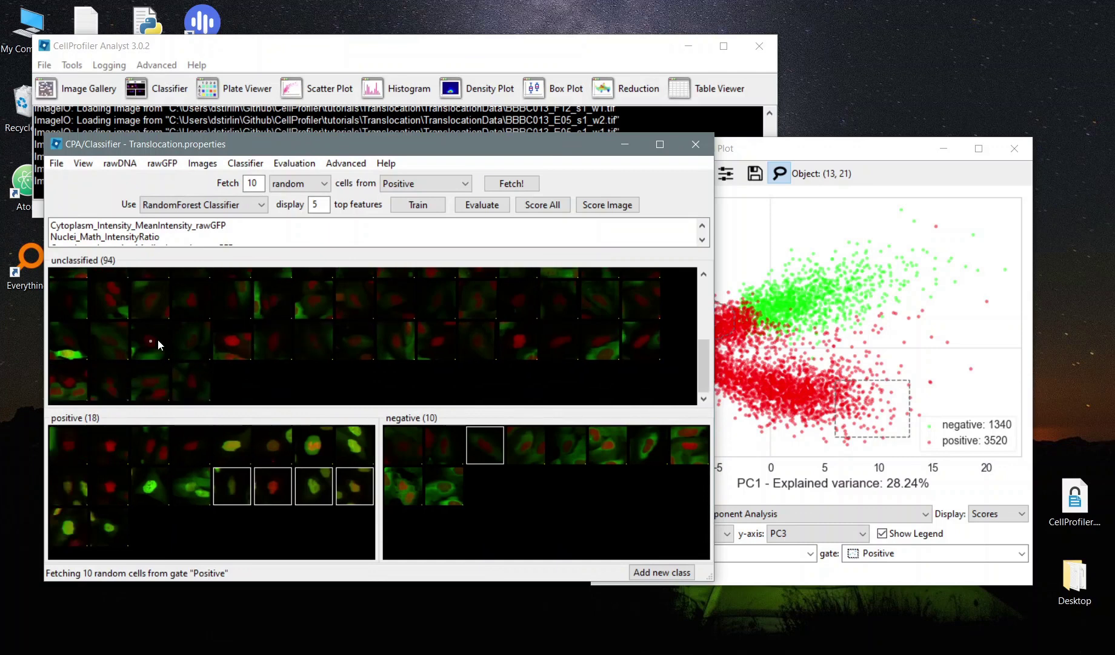
pyautogui.click(115, 383)
pyautogui.press('1')
pyautogui.click(436, 337)
pyautogui.press('1')
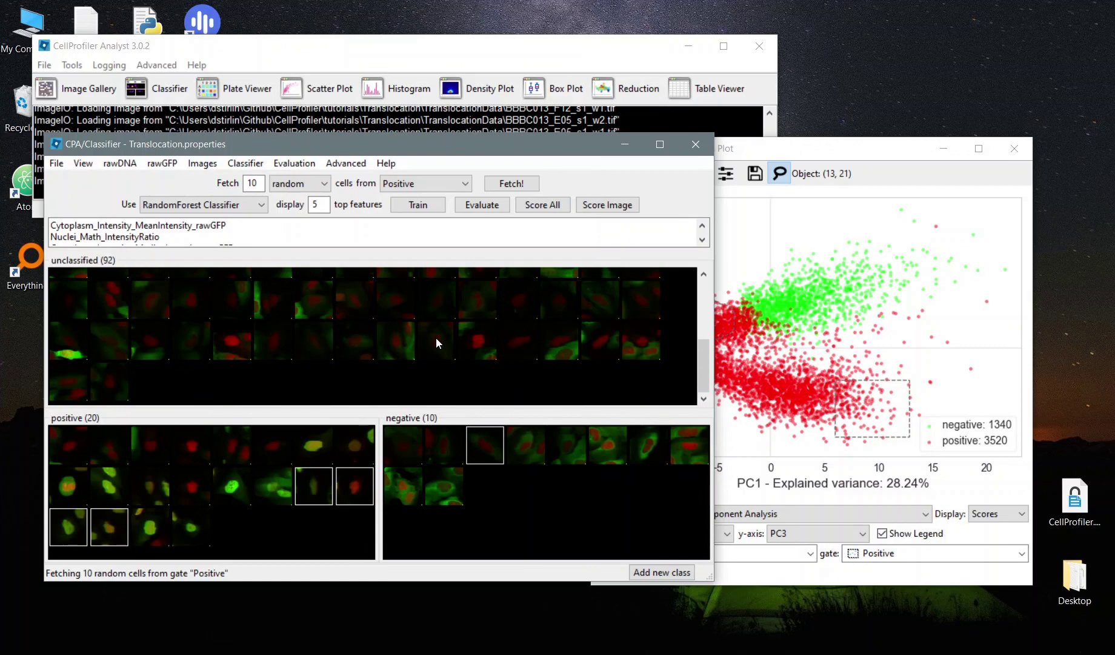
pyautogui.press('1')
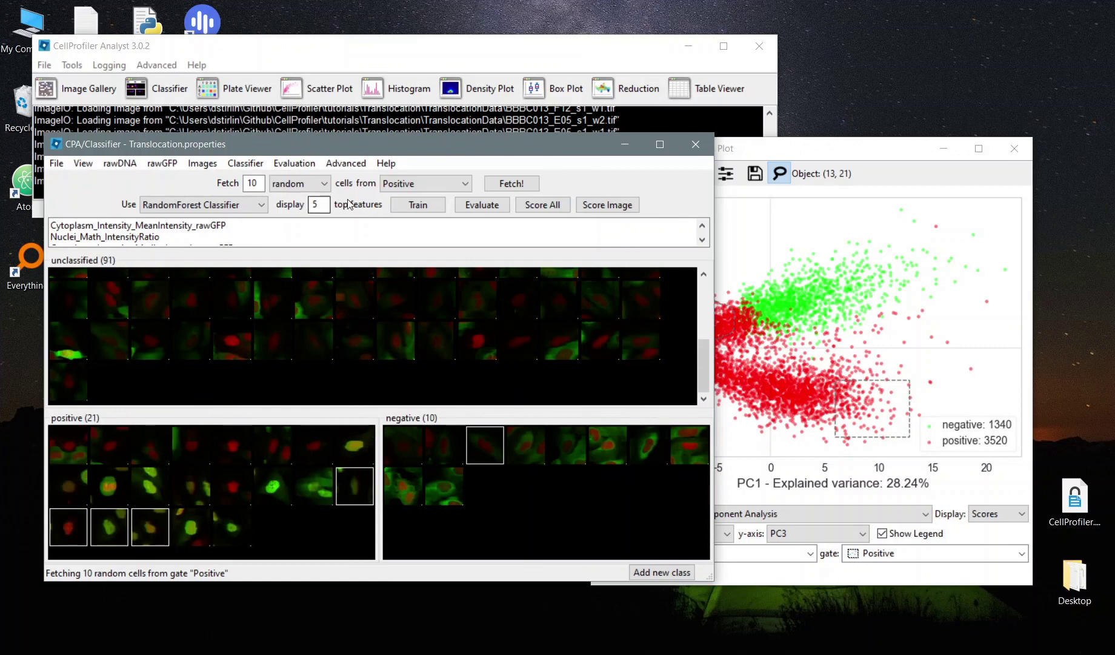
# Step: Retrain the classifier, show its 93.55% confusion matrix, close the old PCA plot, and raise the main window
pyautogui.click(438, 209)
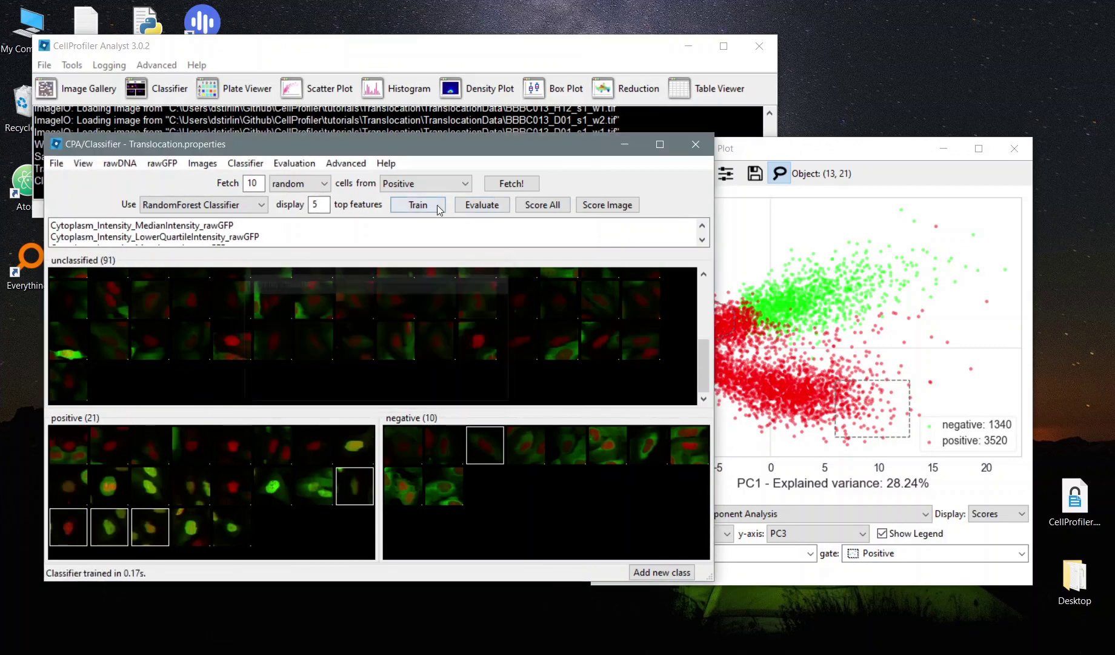
pyautogui.click(482, 206)
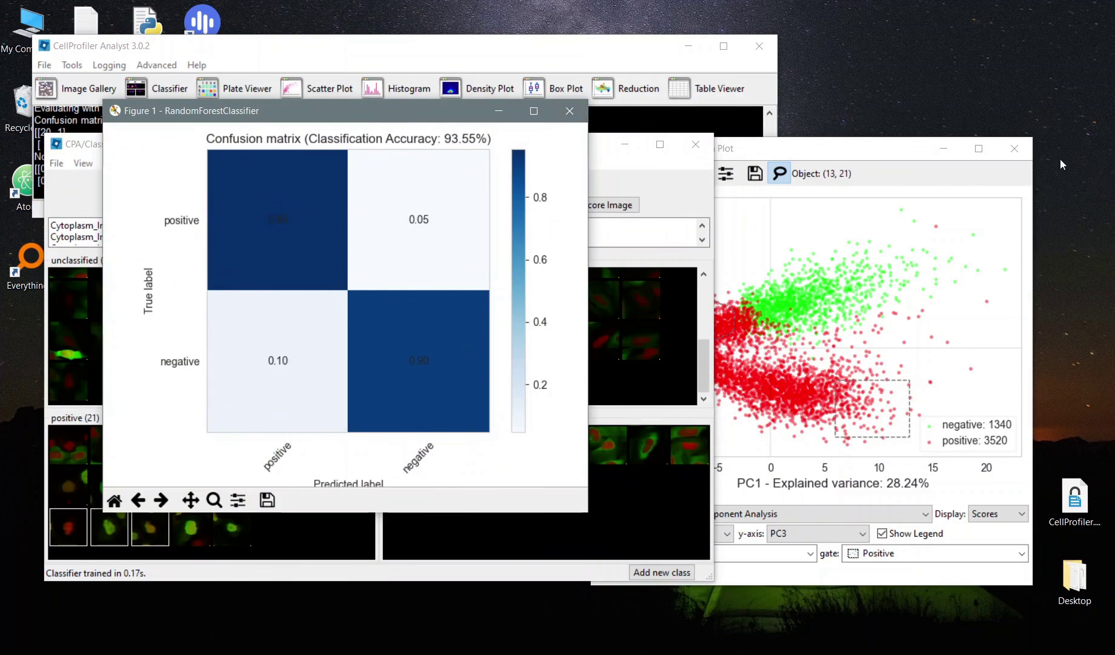
pyautogui.click(1014, 148)
pyautogui.click(489, 42)
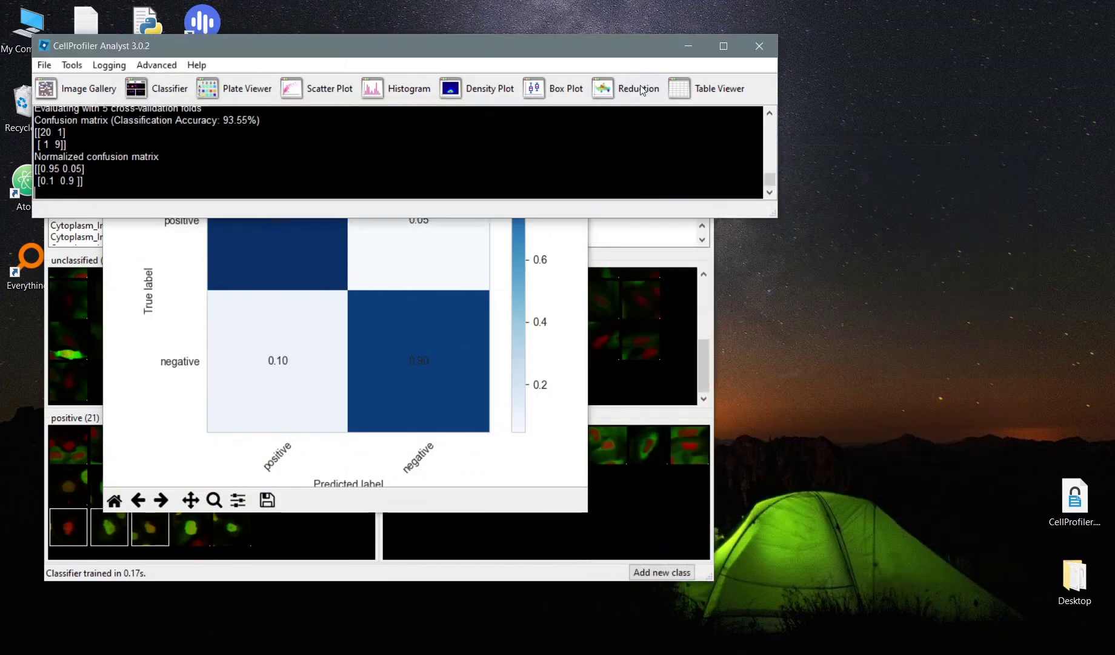
# Step: Open a new PCA plot and draw PC1 versus PC3 beside the confusion matrix
pyautogui.click(621, 88)
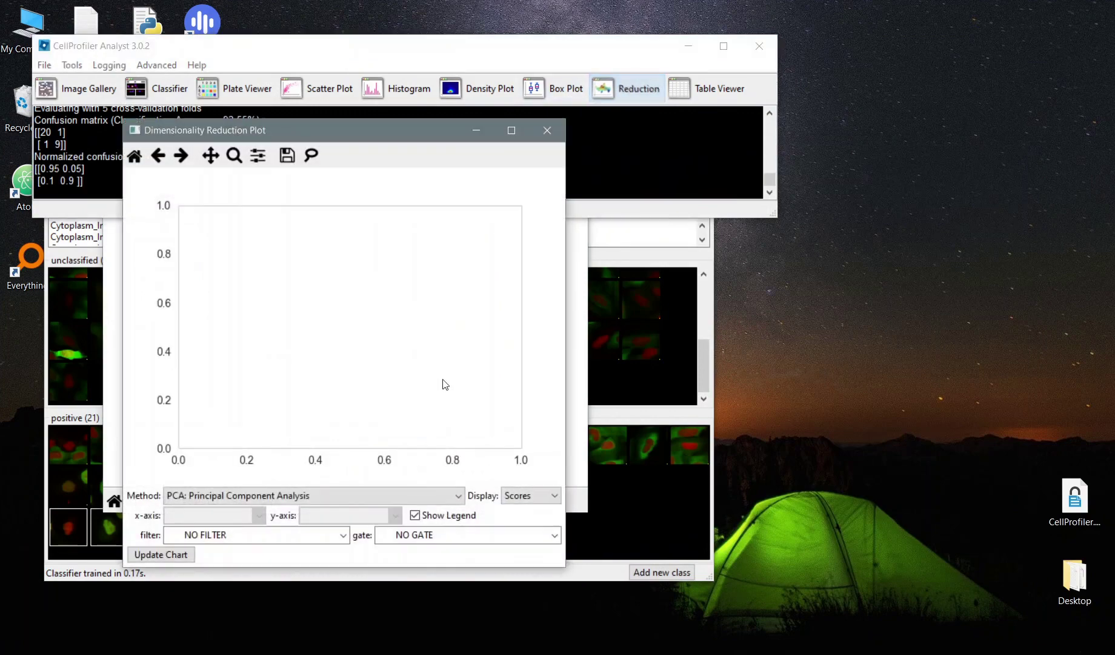
pyautogui.click(146, 555)
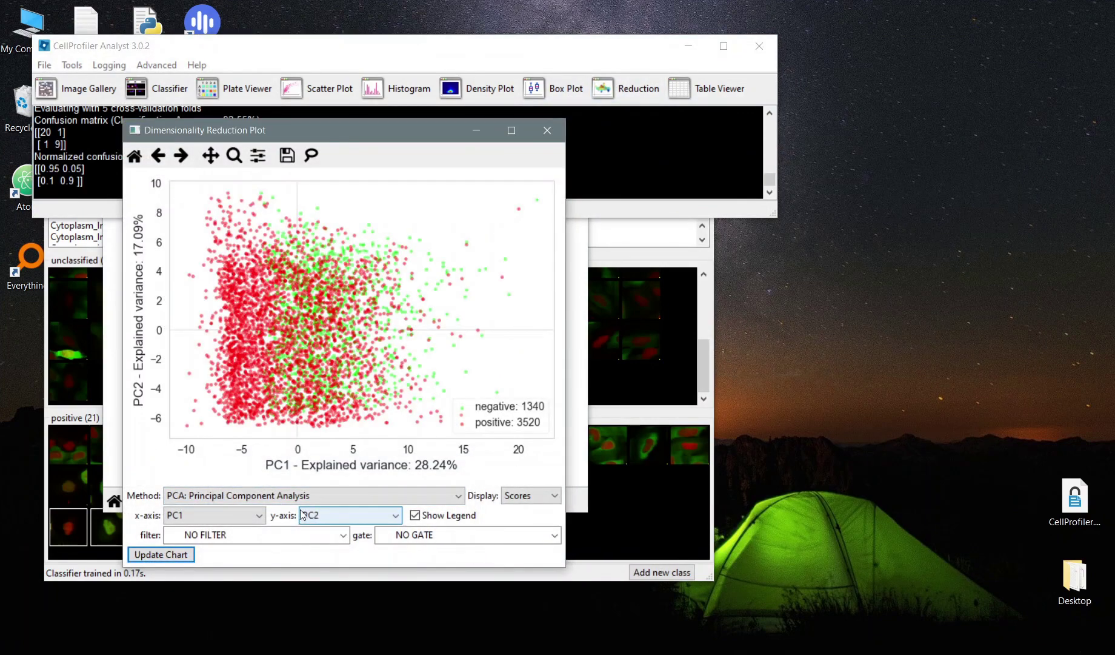
pyautogui.click(301, 513)
pyautogui.click(331, 550)
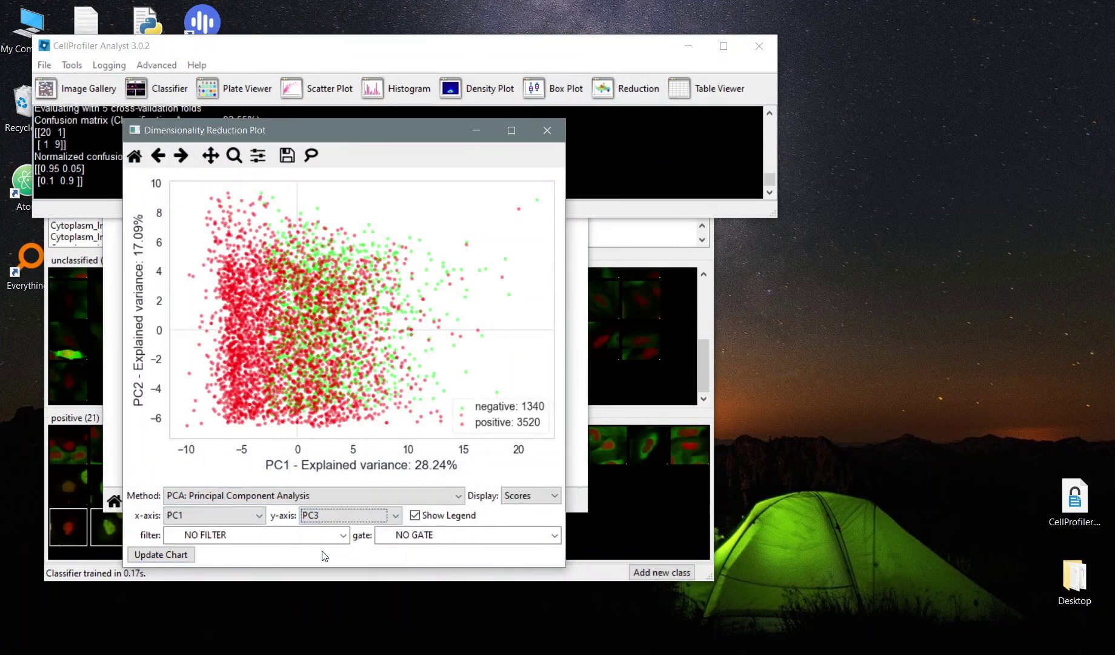
pyautogui.click(162, 554)
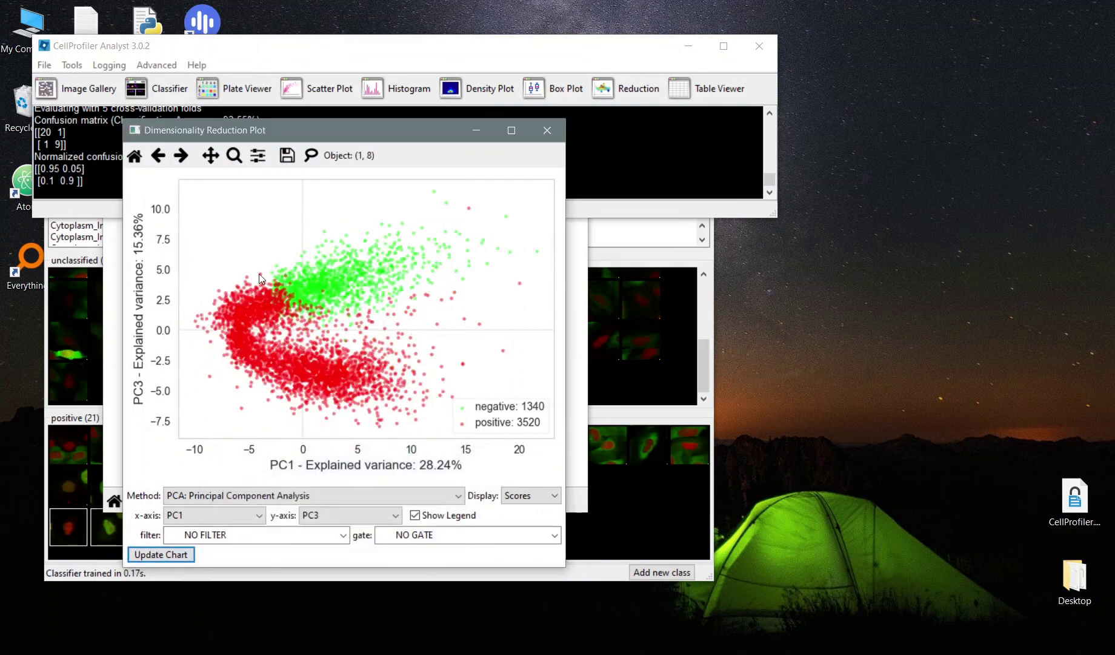
pyautogui.moveTo(364, 125); pyautogui.dragTo(792, 81)
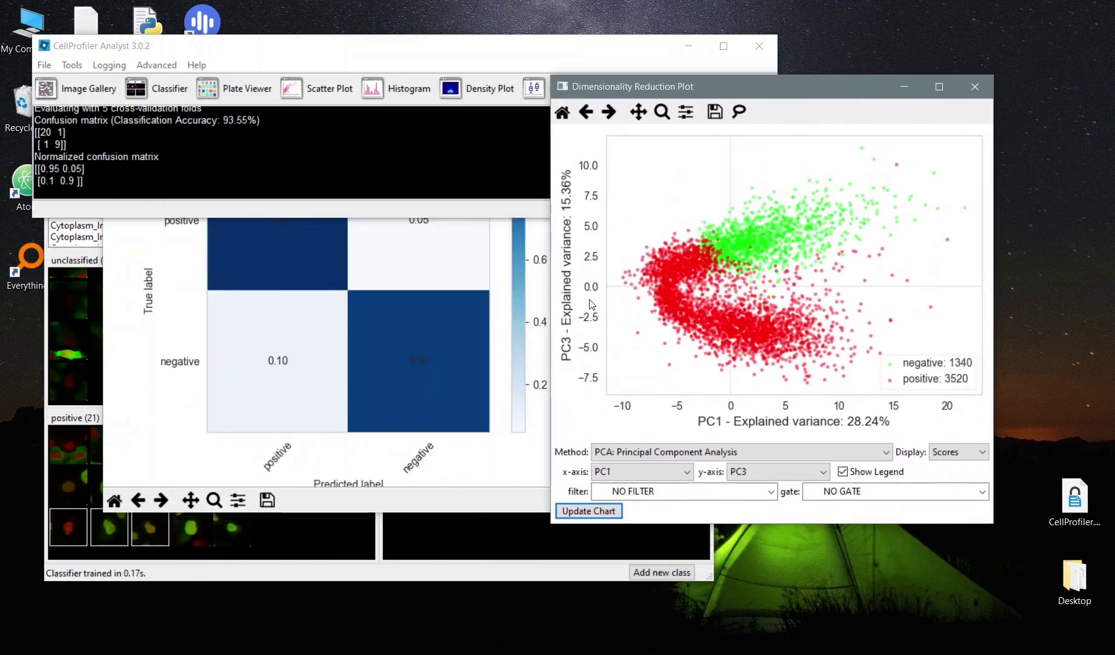
pyautogui.click(314, 146)
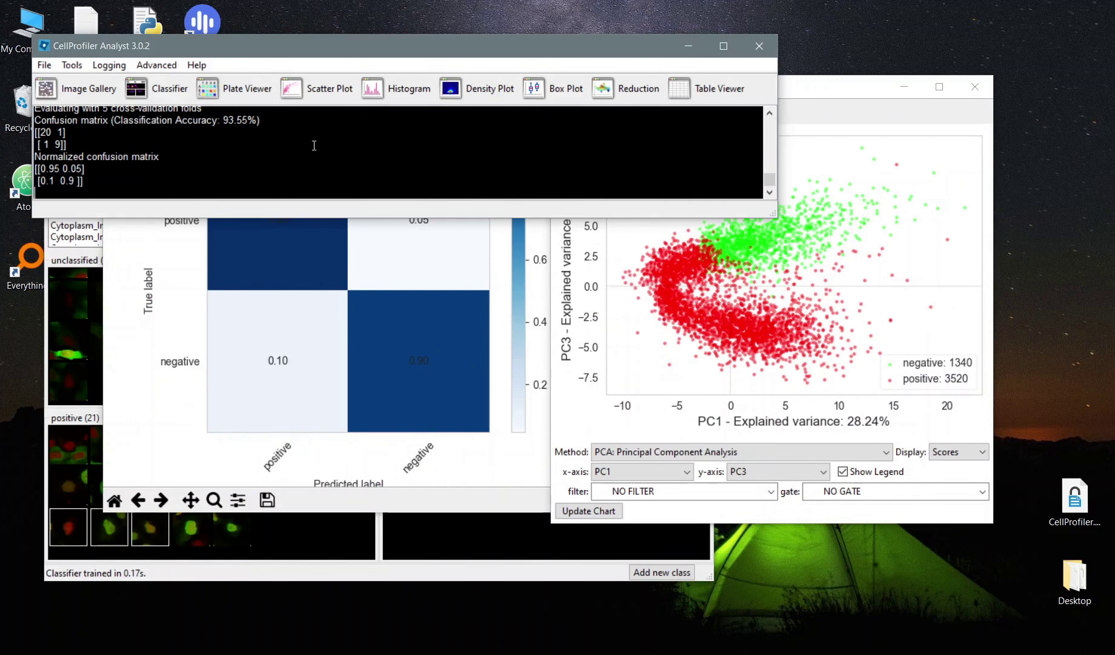